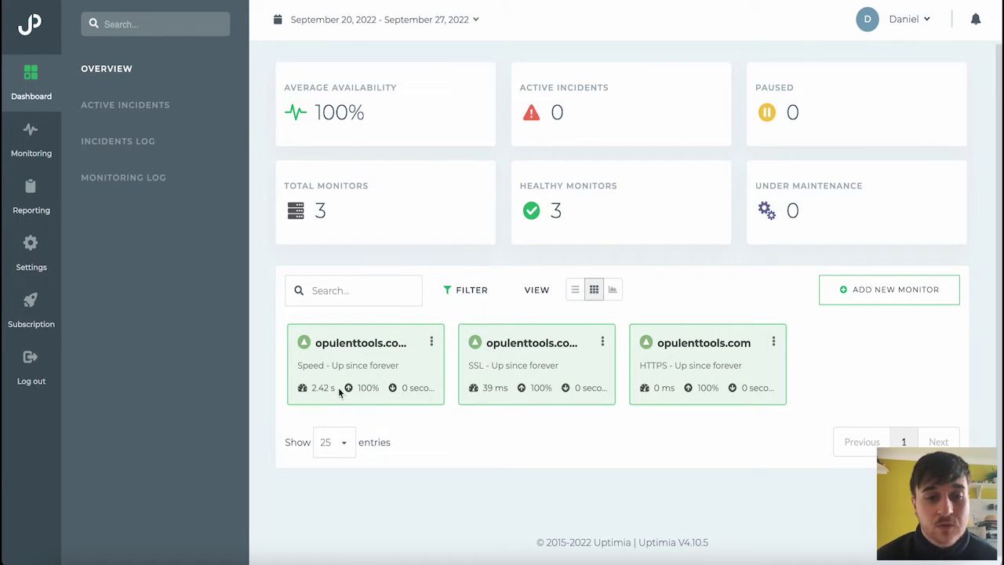
{"action": "left_click_drag", "start_coordinate": [332, 388], "coordinate": [311, 392]}
{"action": "left_click", "coordinate": [312, 390]}
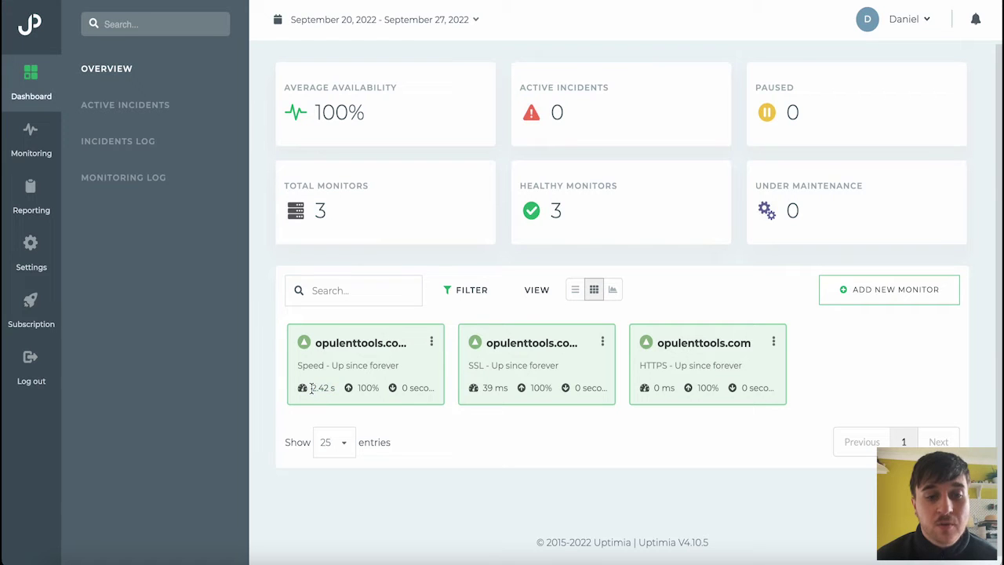
{"action": "double_click", "coordinate": [369, 390]}
{"action": "left_click", "coordinate": [378, 391]}
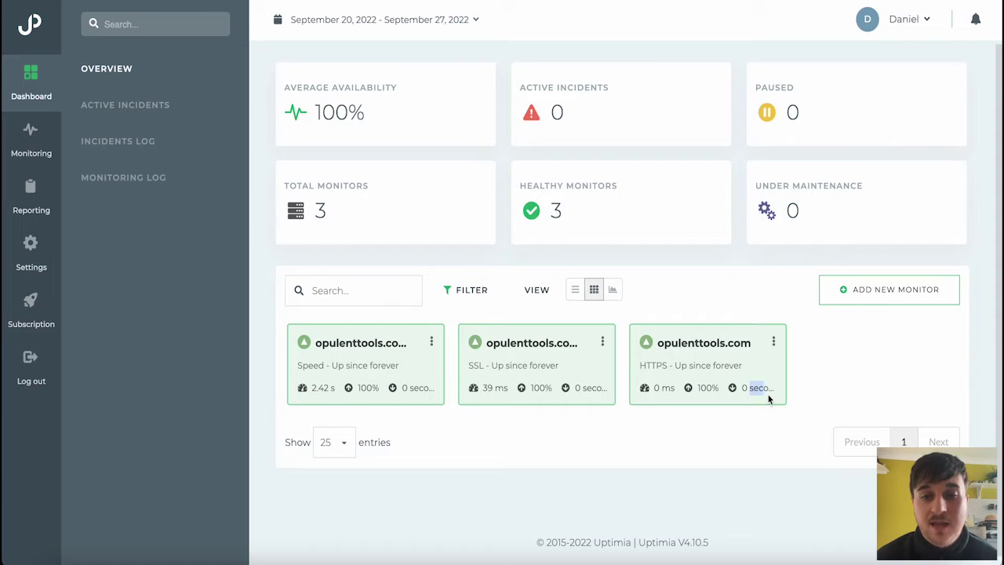
{"action": "left_click", "coordinate": [354, 290]}
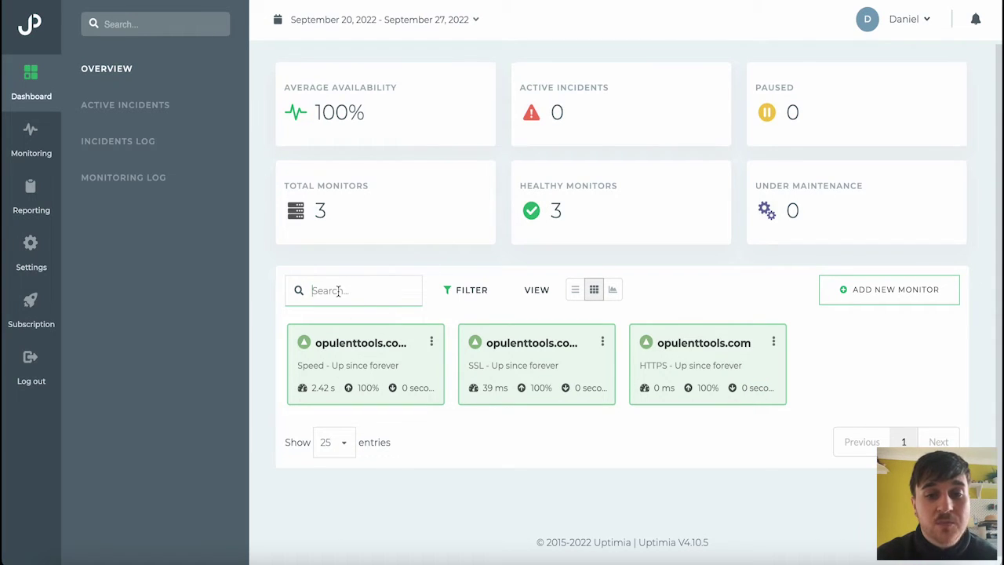
{"action": "double_click", "coordinate": [473, 290]}
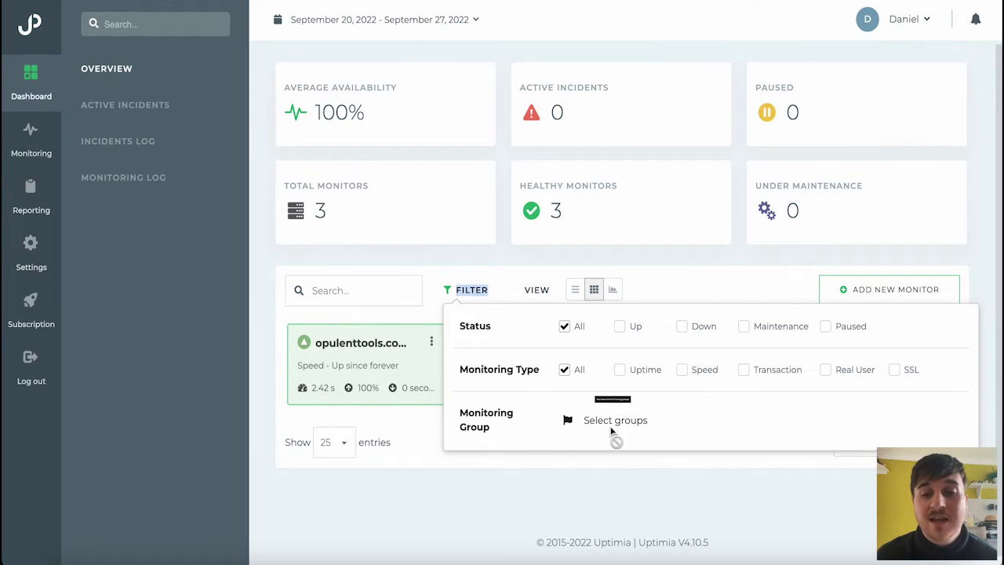
Close the filters and switch the monitor list between Table, Box and Graph views
{"action": "left_click", "coordinate": [553, 297]}
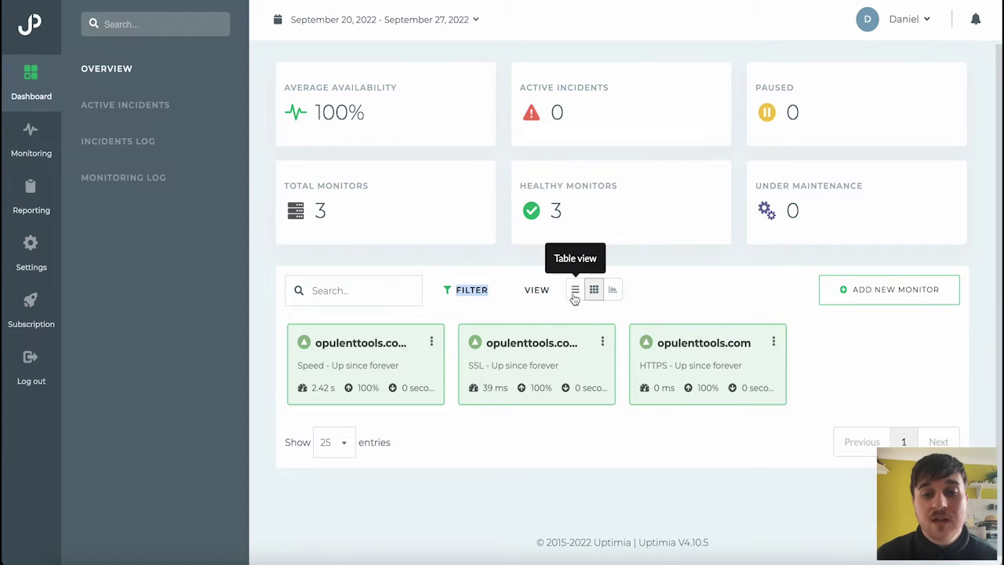
{"action": "left_click", "coordinate": [575, 291]}
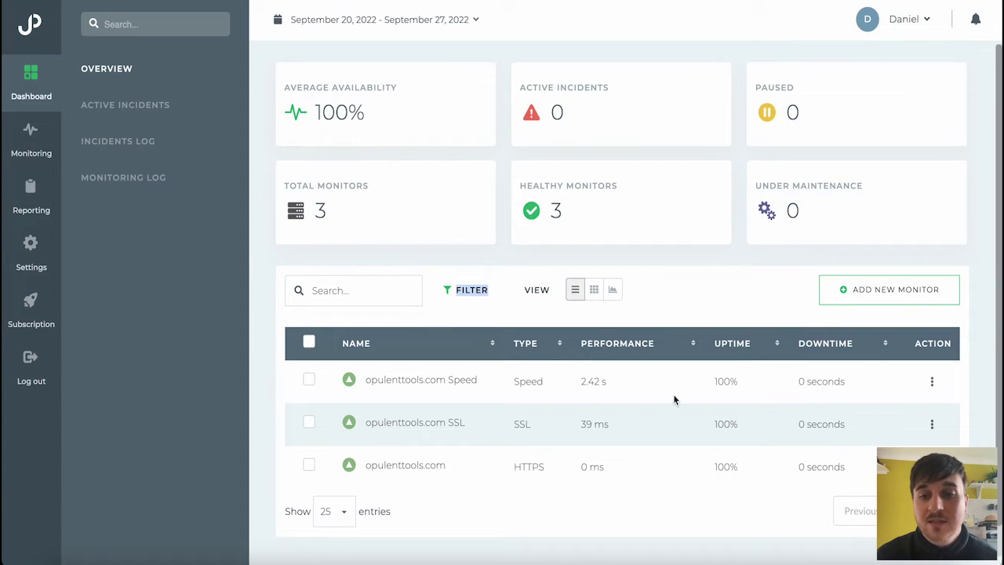
{"action": "left_click", "coordinate": [594, 290]}
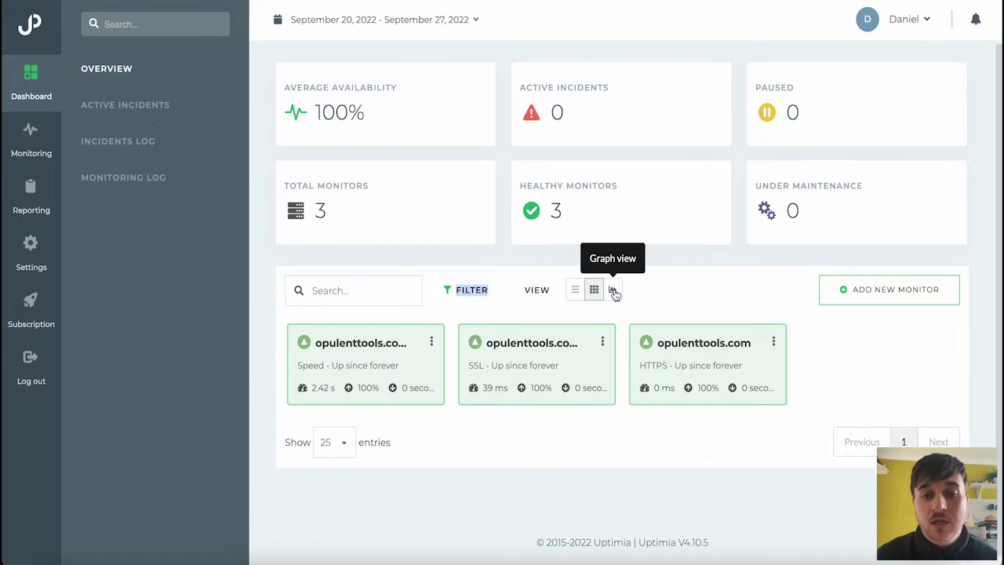
{"action": "left_click", "coordinate": [612, 291]}
{"action": "scroll", "coordinate": [625, 411], "scroll_direction": "down", "scroll_amount": 3}
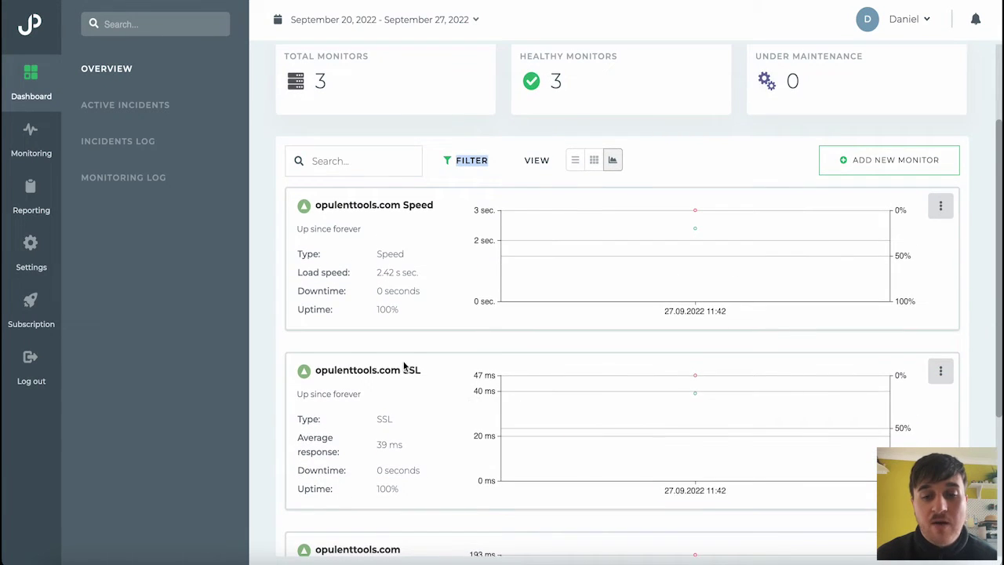
{"action": "scroll", "coordinate": [403, 365], "scroll_direction": "down", "scroll_amount": 5}
{"action": "scroll", "coordinate": [404, 365], "scroll_direction": "up", "scroll_amount": 8}
{"action": "scroll", "coordinate": [404, 366], "scroll_direction": "down", "scroll_amount": 2}
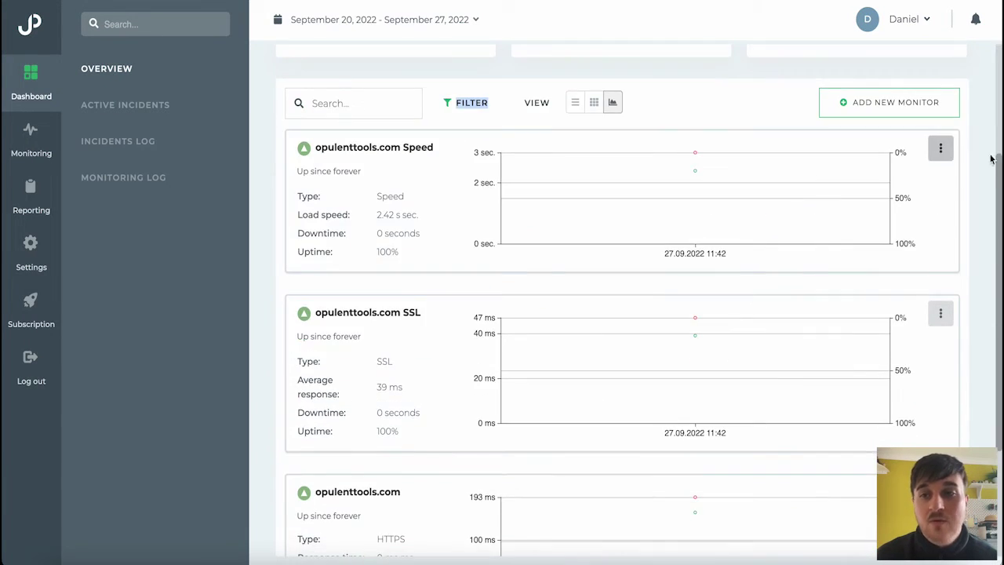
Open the opulenttools.com monitor's own page from its card's action menu
{"action": "left_click", "coordinate": [942, 150]}
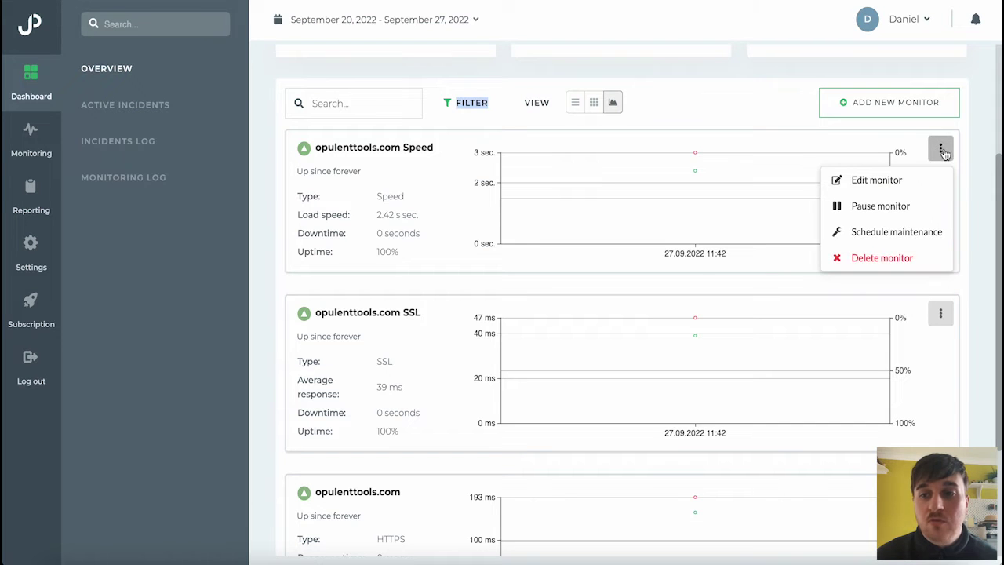
{"action": "scroll", "coordinate": [943, 154], "scroll_direction": "down", "scroll_amount": 1}
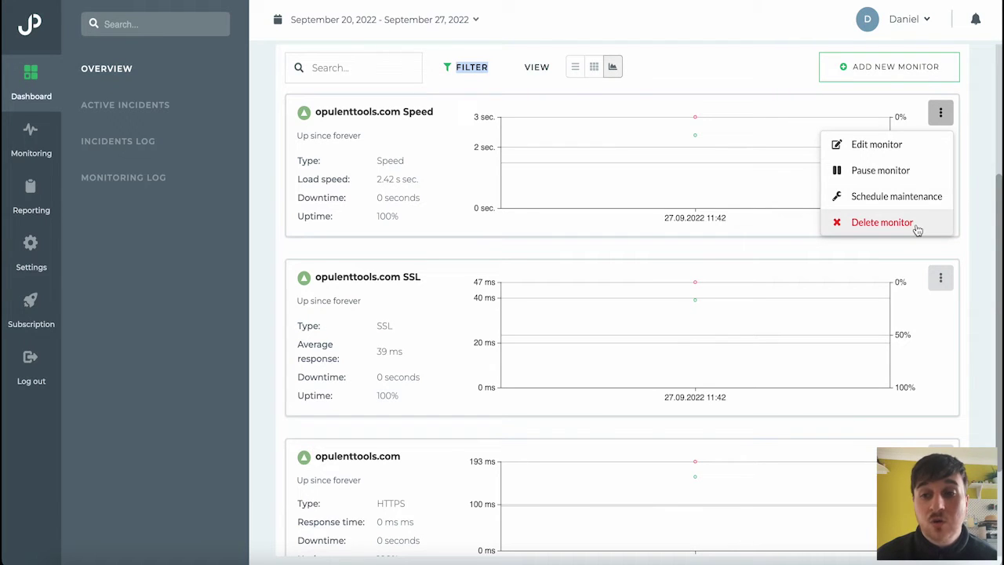
{"action": "left_click", "coordinate": [877, 144]}
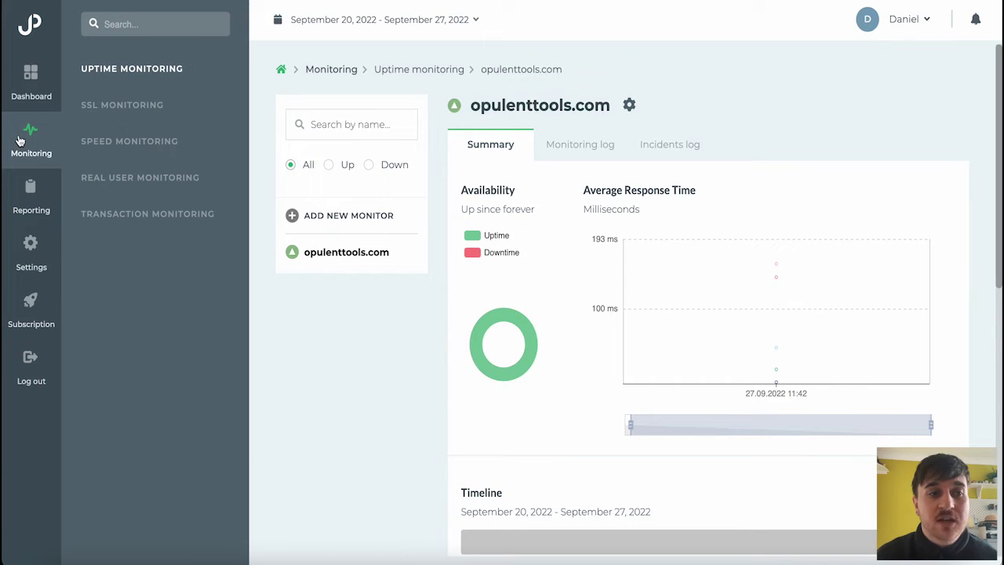
Open Active Incidents from the Dashboard and uncheck Uptime, SSL, Speed and Real User Monitoring
{"action": "left_click", "coordinate": [30, 85]}
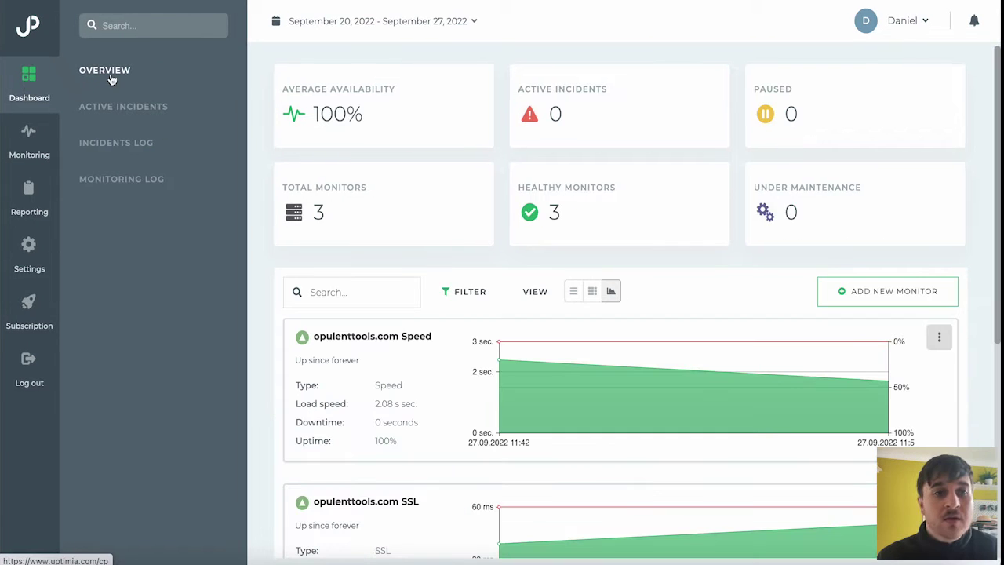
{"action": "left_click", "coordinate": [123, 118]}
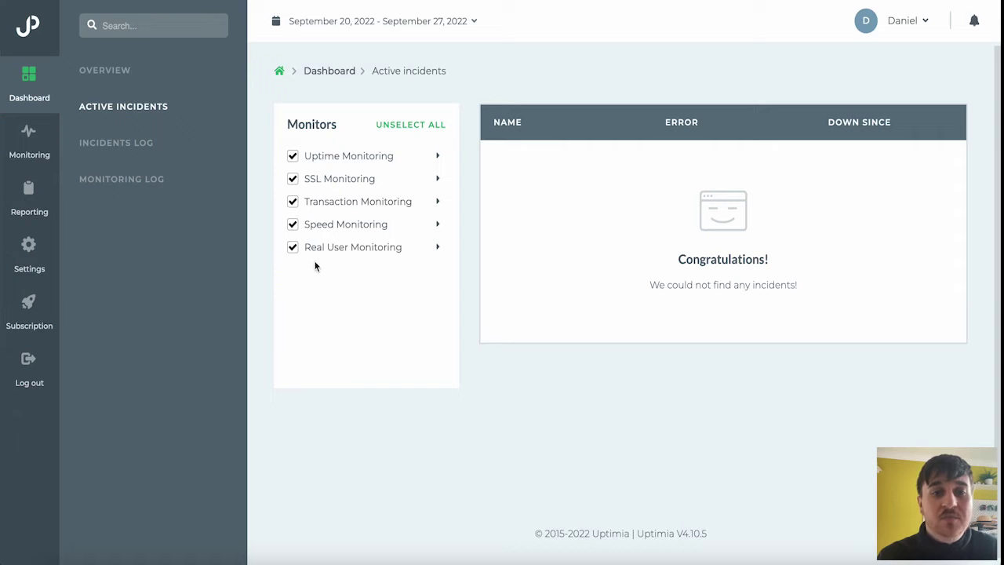
{"action": "left_click", "coordinate": [293, 179]}
{"action": "left_click", "coordinate": [292, 156]}
{"action": "left_click", "coordinate": [293, 226]}
{"action": "left_click", "coordinate": [293, 247]}
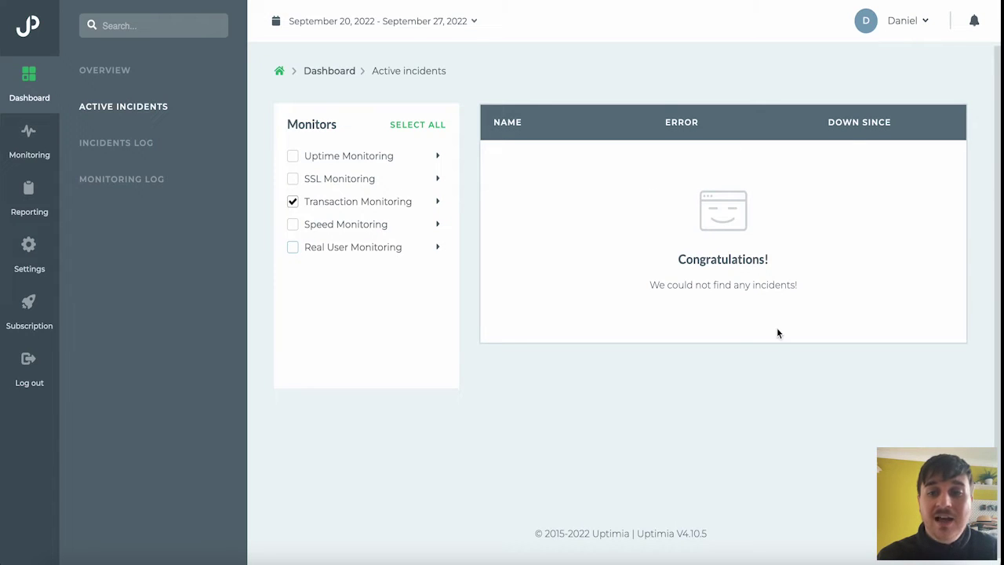
Open the Incidents Log with Uptime and Speed Monitoring excluded
{"action": "left_click", "coordinate": [130, 147]}
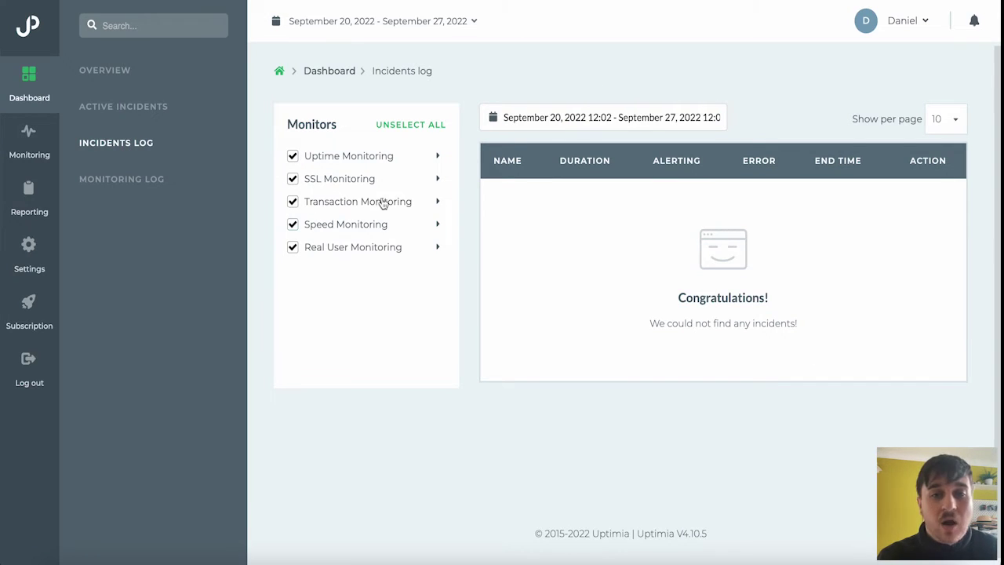
{"action": "left_click", "coordinate": [292, 156]}
{"action": "left_click", "coordinate": [292, 224]}
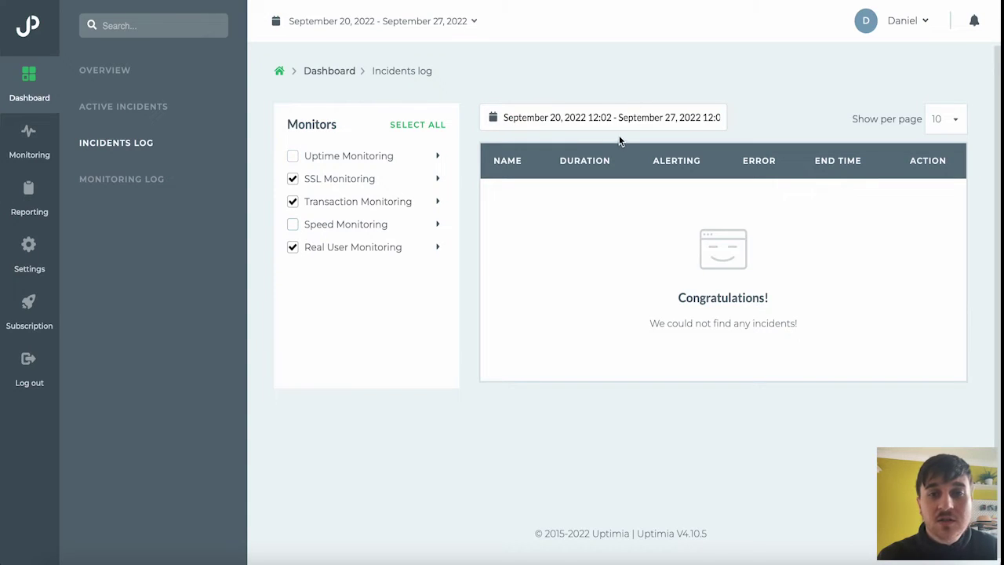
Apply a September 6–27, 2022 date range to the log, keeping 10 rows per page
{"action": "left_click", "coordinate": [598, 115]}
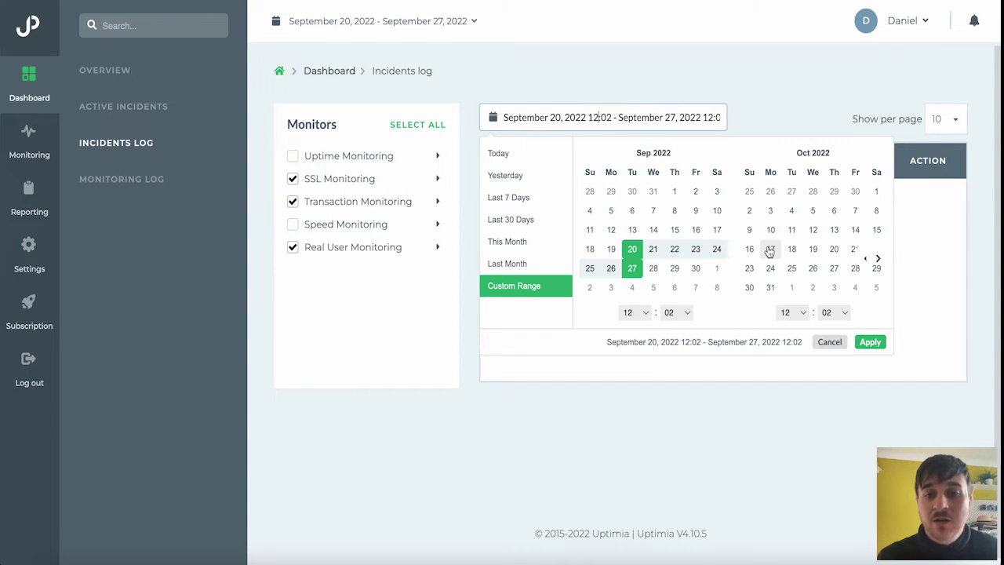
{"action": "left_click", "coordinate": [632, 210]}
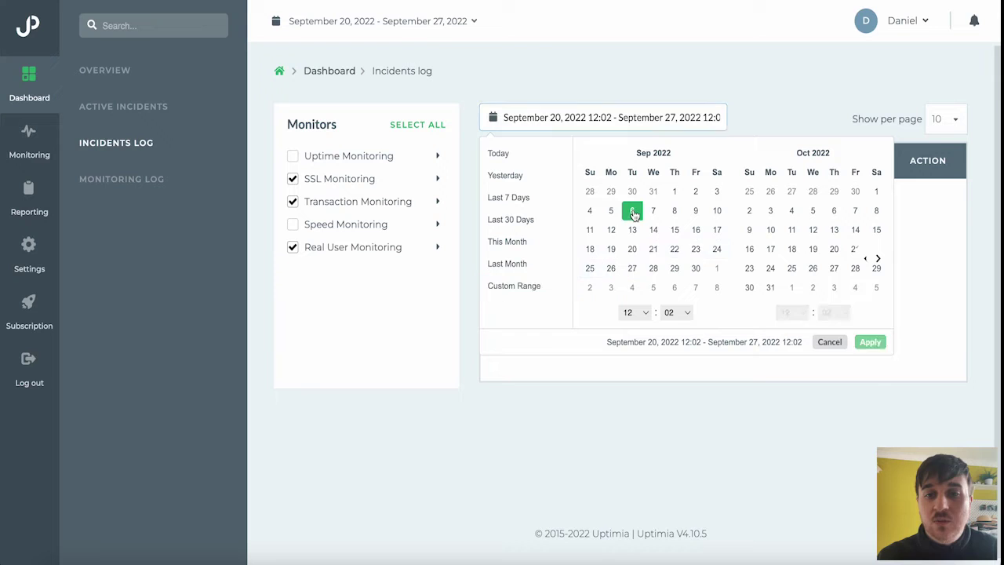
{"action": "left_click", "coordinate": [633, 268]}
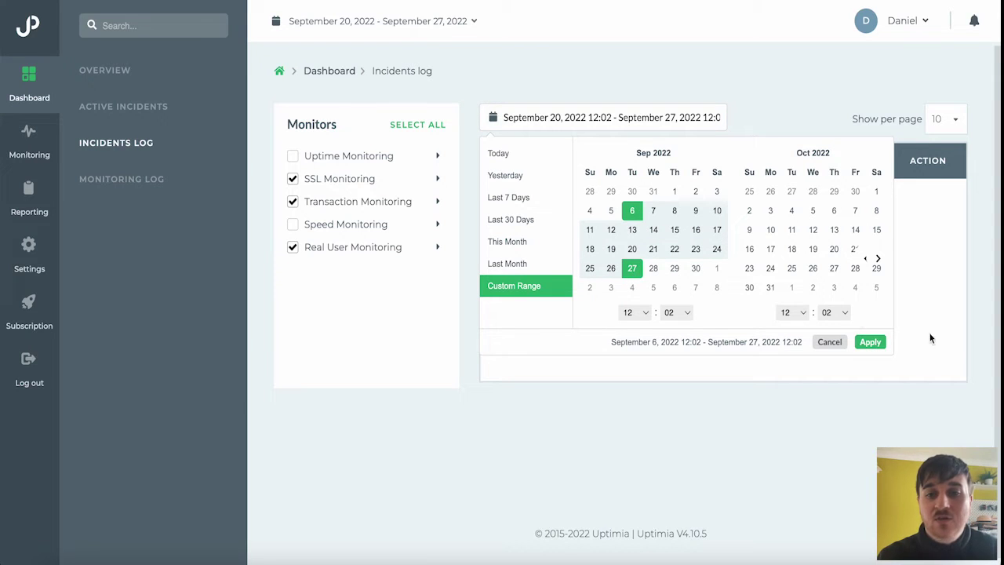
{"action": "left_click", "coordinate": [868, 344]}
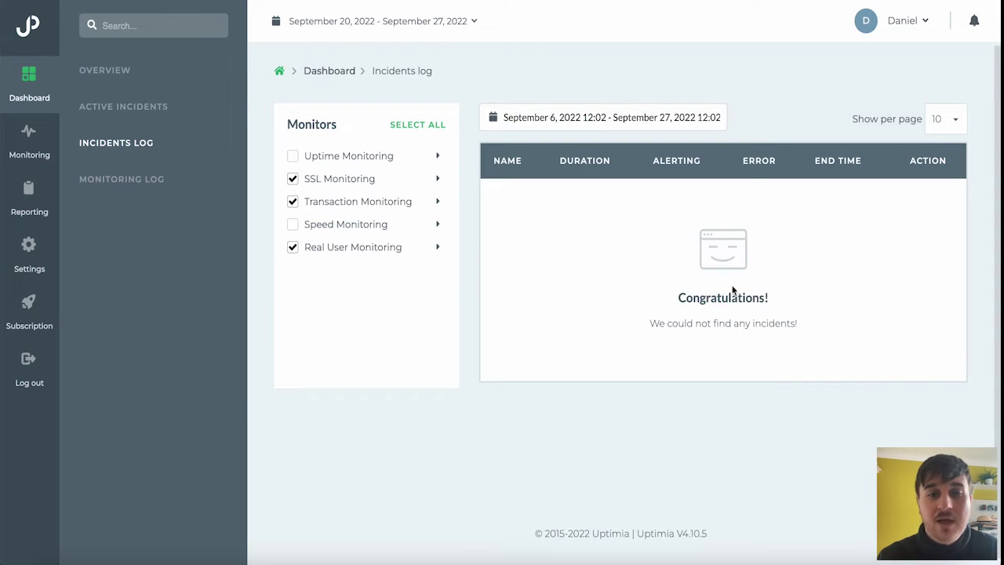
{"action": "left_click", "coordinate": [948, 124]}
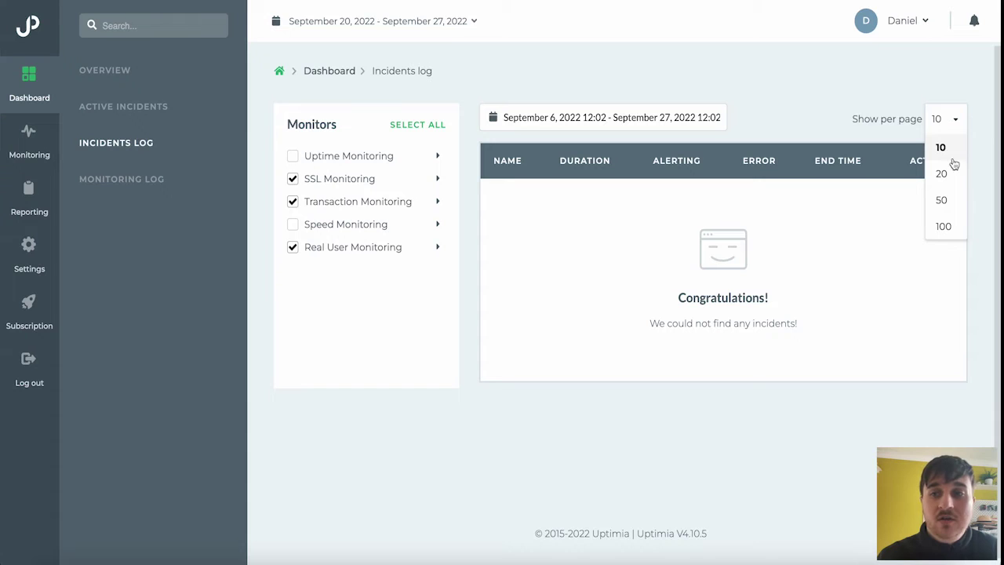
{"action": "left_click", "coordinate": [408, 390]}
Open the Monitoring log and inspect its entries, including the first row's 0.05 duration
{"action": "left_click", "coordinate": [146, 179]}
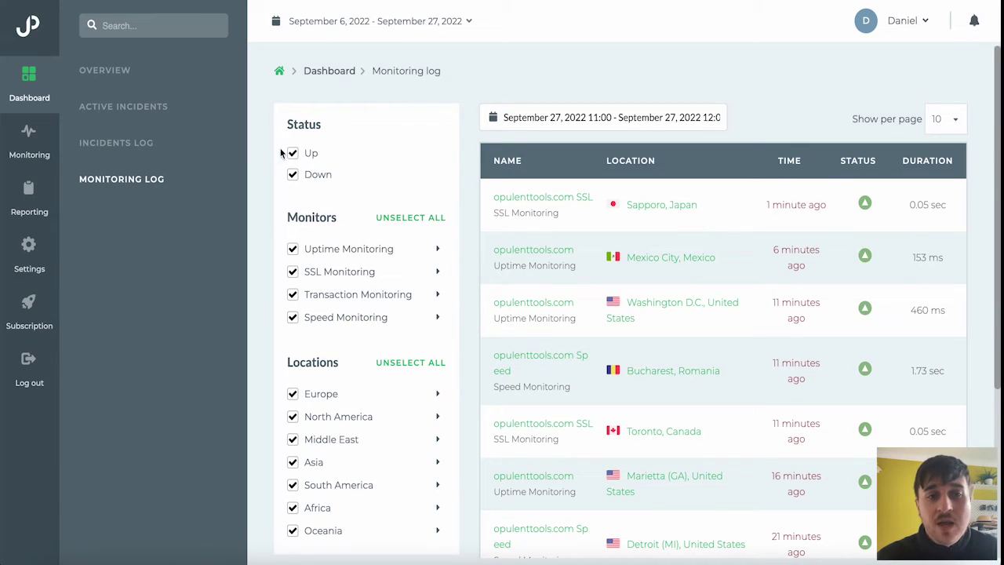
{"action": "scroll", "coordinate": [374, 166], "scroll_direction": "down", "scroll_amount": 3}
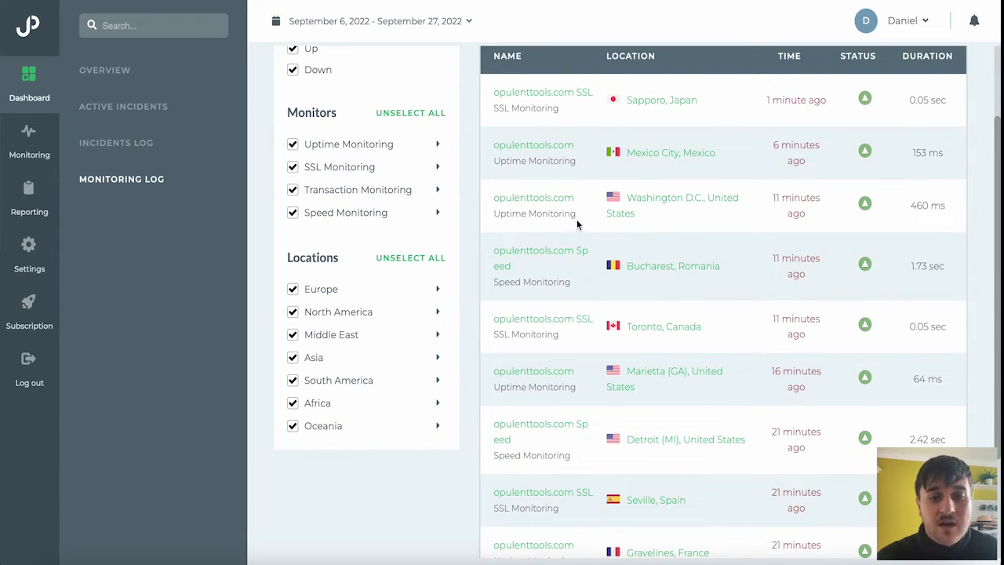
{"action": "scroll", "coordinate": [580, 218], "scroll_direction": "up", "scroll_amount": 3}
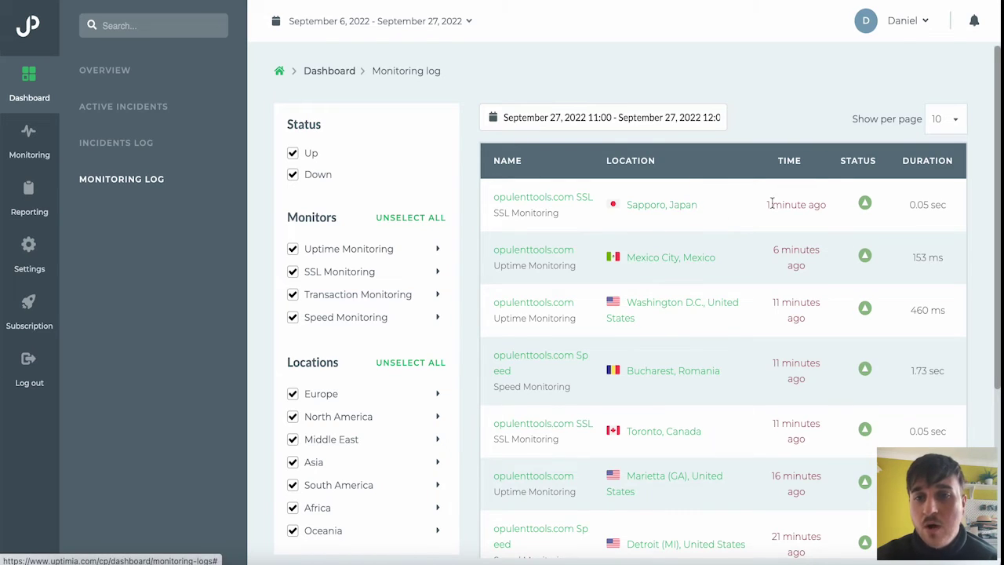
{"action": "scroll", "coordinate": [730, 244], "scroll_direction": "down", "scroll_amount": 1}
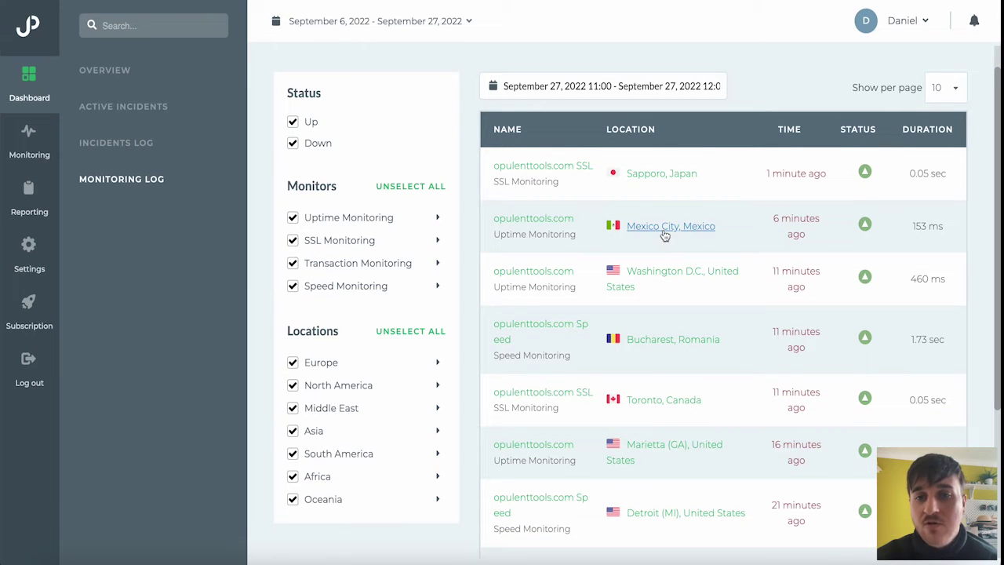
{"action": "scroll", "coordinate": [739, 226], "scroll_direction": "up", "scroll_amount": 1}
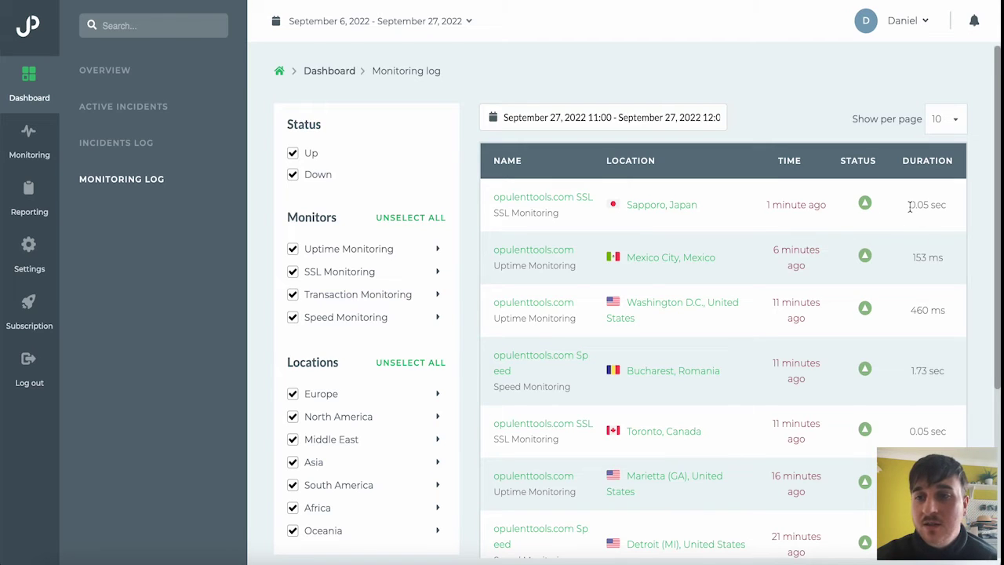
{"action": "left_click_drag", "start_coordinate": [910, 206], "coordinate": [933, 207]}
{"action": "left_click", "coordinate": [952, 206]}
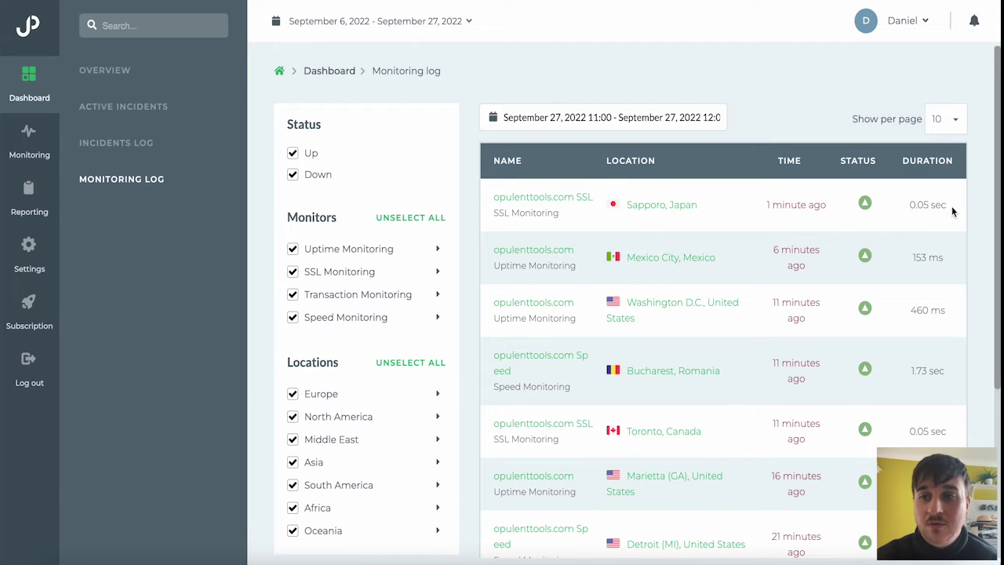
Set September 13 as the log's range start, then return to uptime monitoring
{"action": "left_click", "coordinate": [619, 119]}
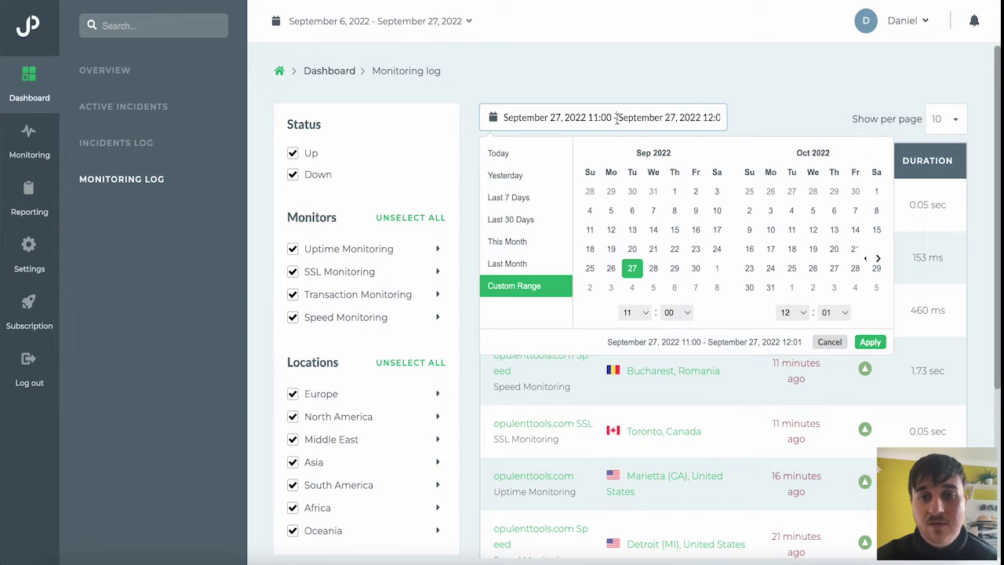
{"action": "left_click", "coordinate": [633, 231]}
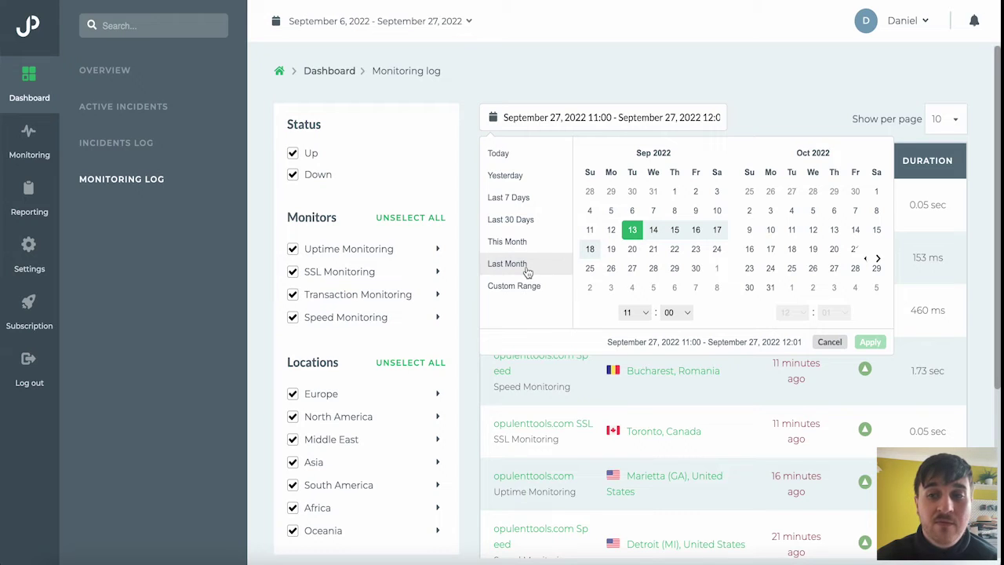
{"action": "left_click", "coordinate": [34, 149]}
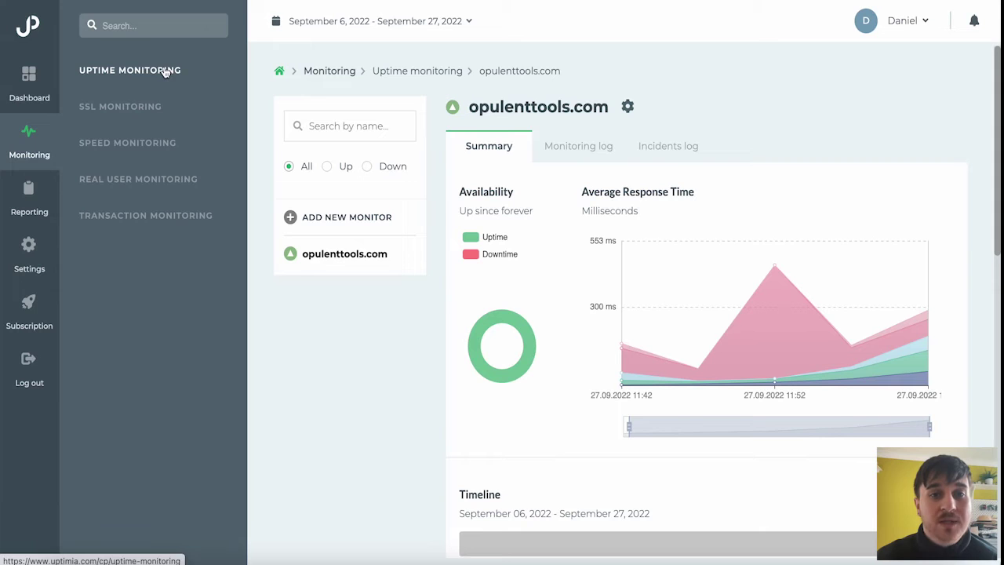
{"action": "scroll", "coordinate": [621, 76], "scroll_direction": "down", "scroll_amount": 1}
{"action": "scroll", "coordinate": [621, 76], "scroll_direction": "up", "scroll_amount": 1}
{"action": "left_click", "coordinate": [347, 126]}
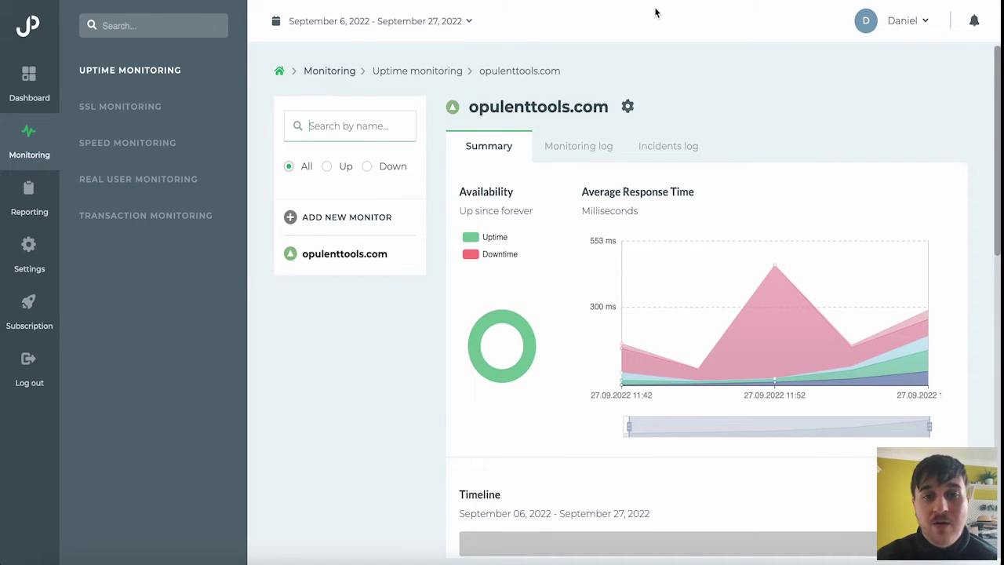
{"action": "scroll", "coordinate": [513, 114], "scroll_direction": "down", "scroll_amount": 1}
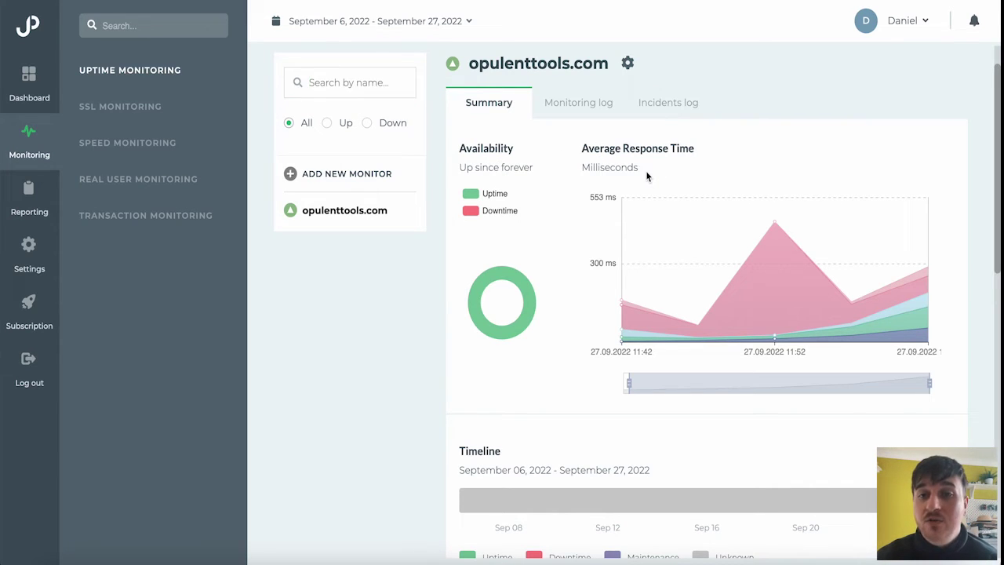
{"action": "left_click_drag", "start_coordinate": [645, 171], "coordinate": [582, 148]}
{"action": "left_click", "coordinate": [583, 148]}
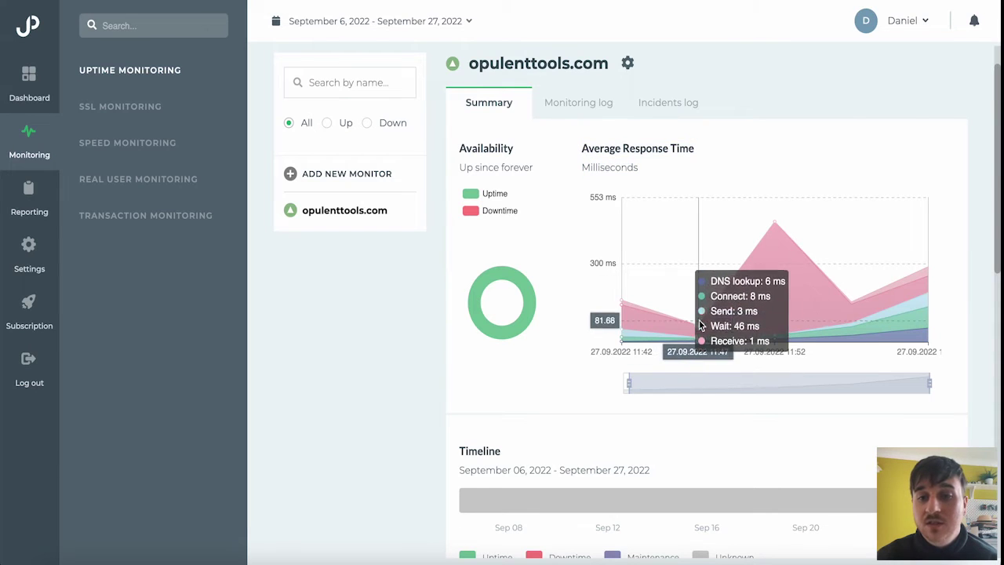
{"action": "scroll", "coordinate": [700, 321], "scroll_direction": "down", "scroll_amount": 5}
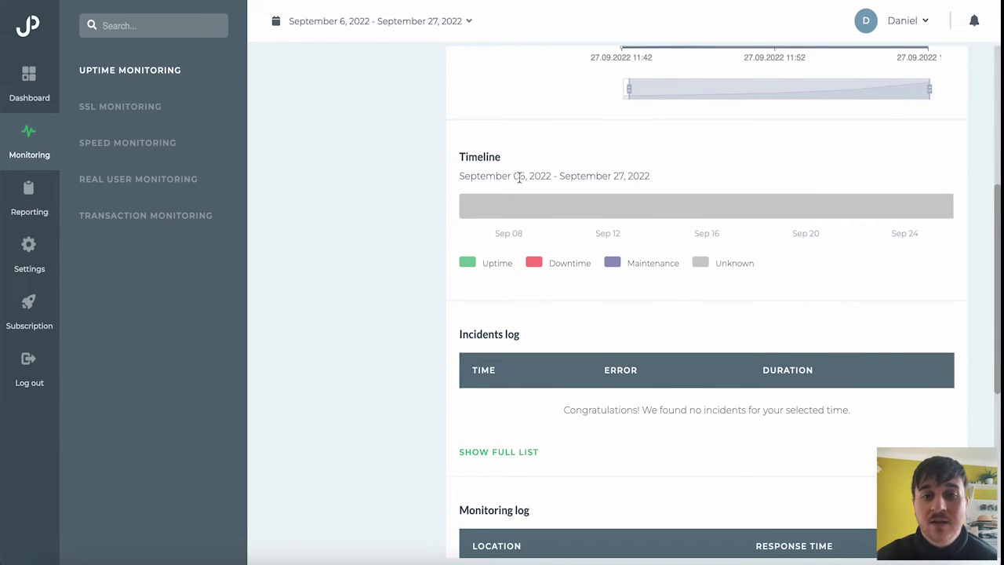
{"action": "scroll", "coordinate": [621, 176], "scroll_direction": "down", "scroll_amount": 1}
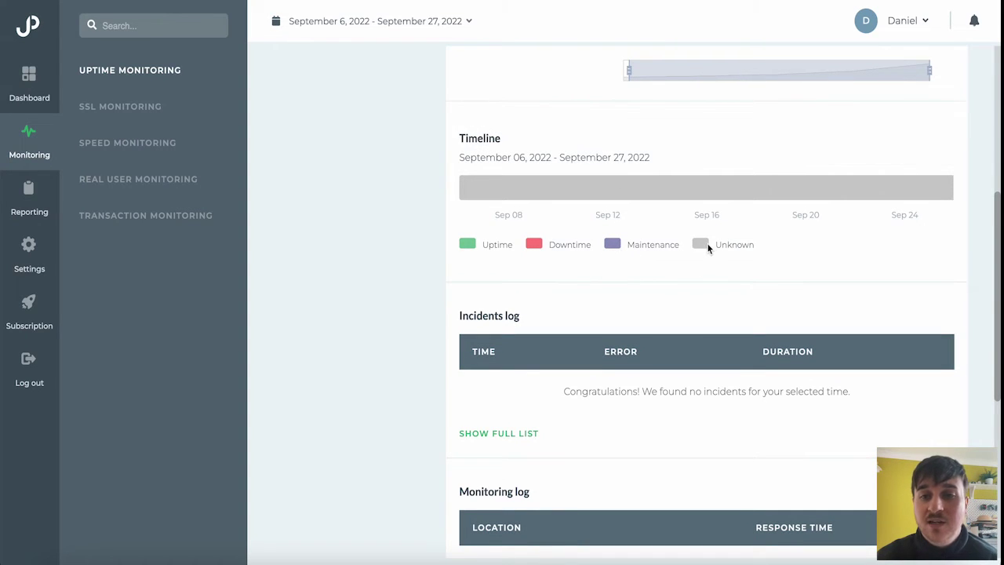
{"action": "scroll", "coordinate": [723, 245], "scroll_direction": "down", "scroll_amount": 3}
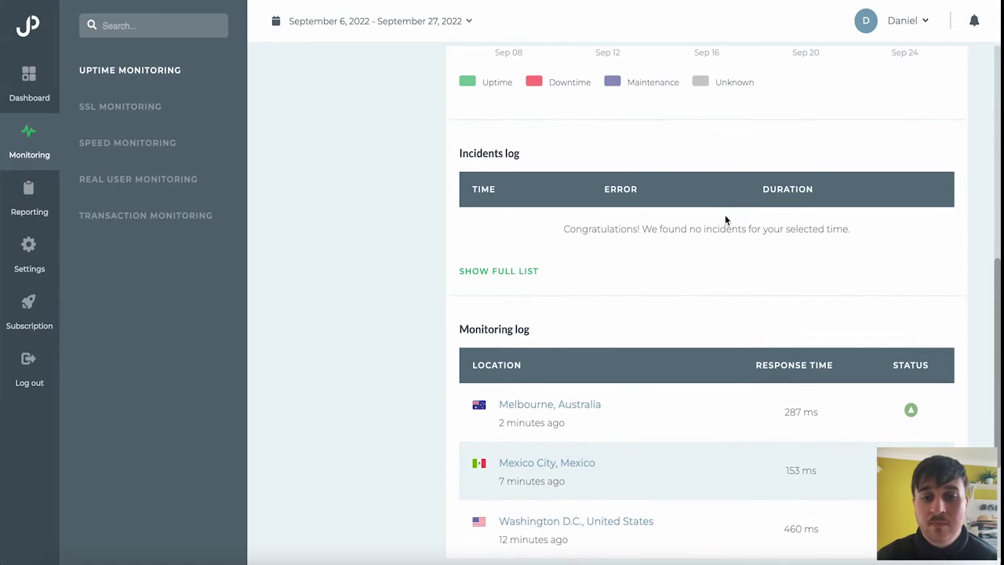
{"action": "scroll", "coordinate": [645, 216], "scroll_direction": "down", "scroll_amount": 3}
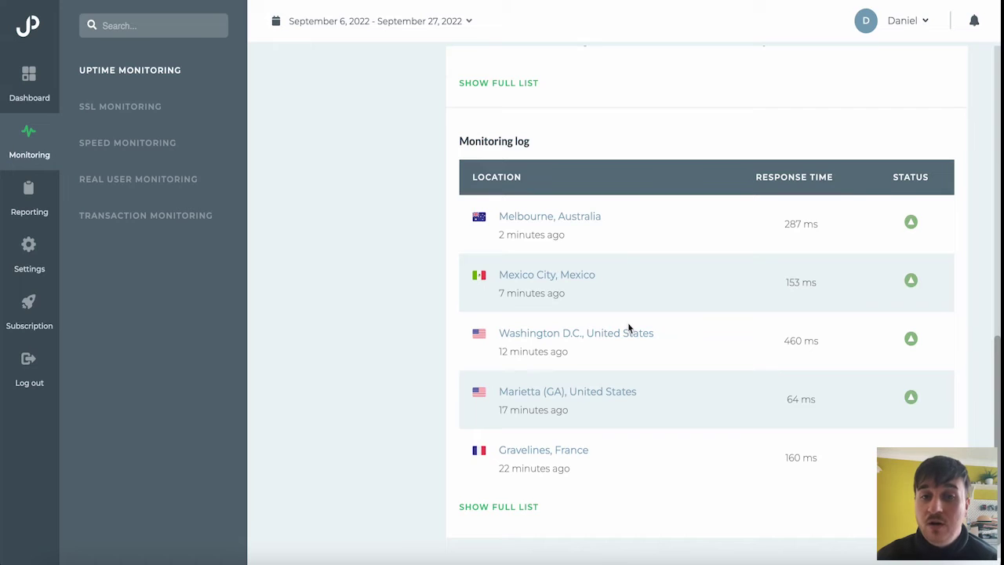
{"action": "scroll", "coordinate": [628, 328], "scroll_direction": "down", "scroll_amount": 1}
{"action": "left_click", "coordinate": [502, 478]}
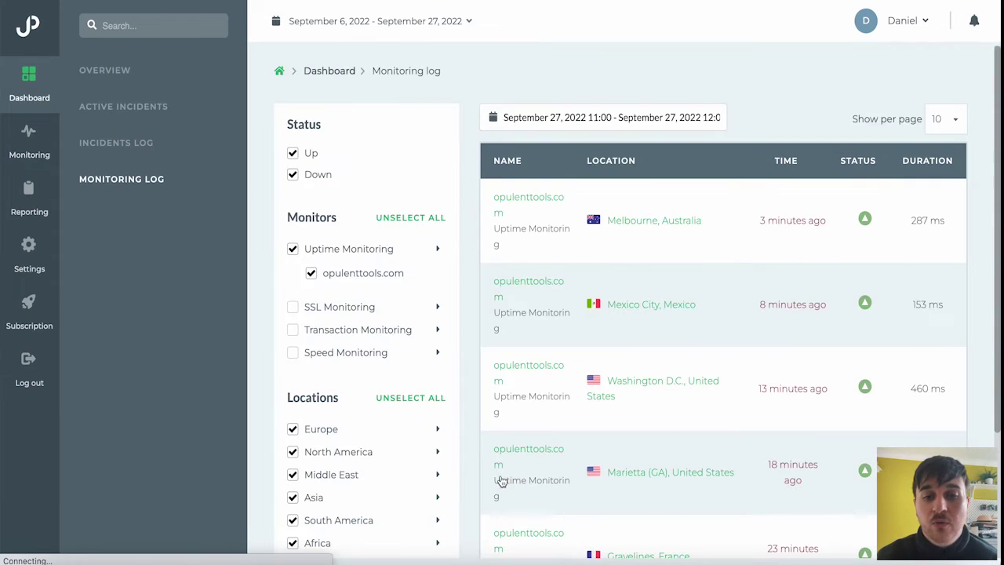
{"action": "scroll", "coordinate": [553, 224], "scroll_direction": "down", "scroll_amount": 3}
{"action": "scroll", "coordinate": [554, 224], "scroll_direction": "up", "scroll_amount": 3}
{"action": "left_click", "coordinate": [105, 69]}
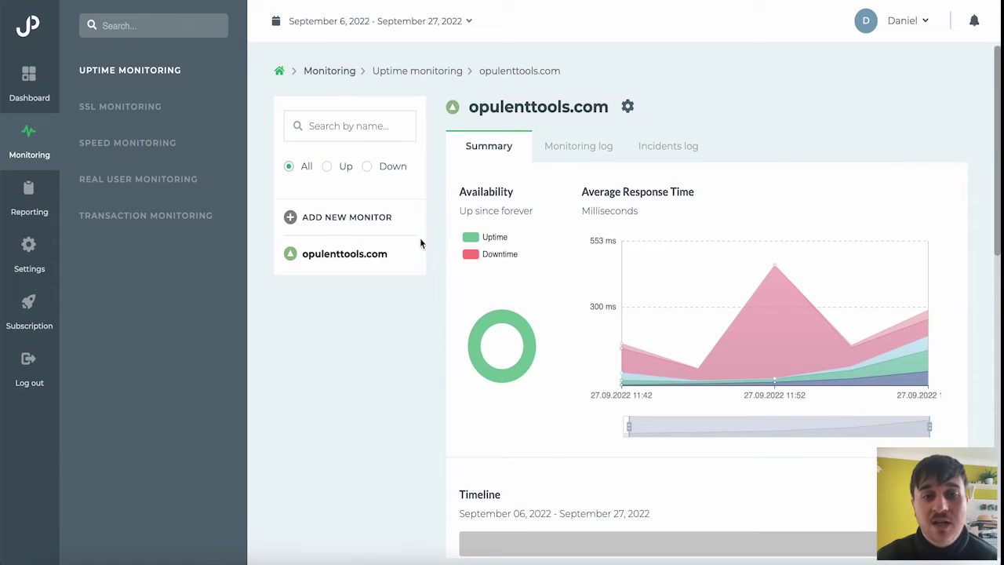
Start a new monitor, trying SSL, Speed, Real User and Transaction types before choosing web uptime
{"action": "left_click", "coordinate": [353, 223]}
{"action": "scroll", "coordinate": [555, 215], "scroll_direction": "down", "scroll_amount": 1}
{"action": "scroll", "coordinate": [556, 215], "scroll_direction": "down", "scroll_amount": 2}
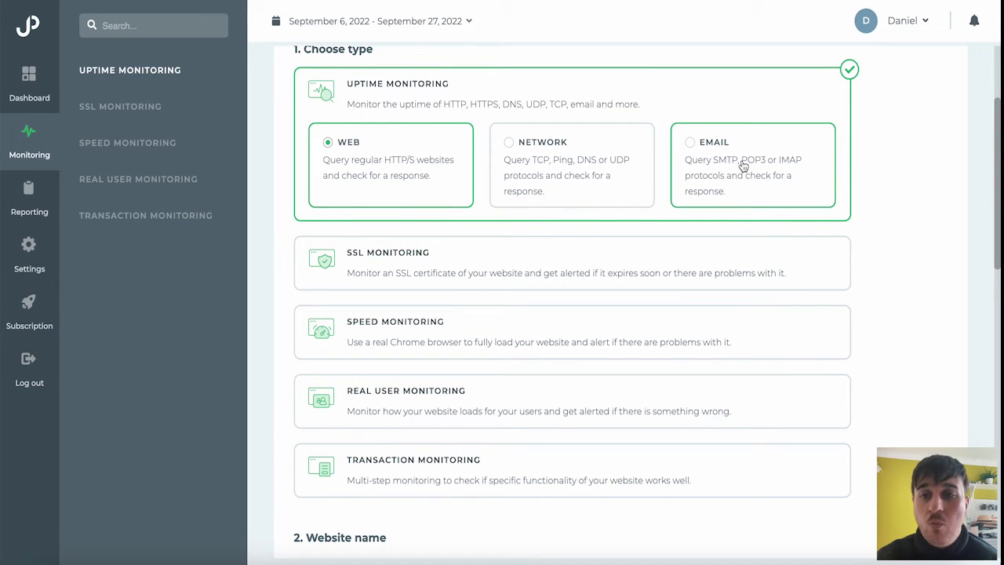
{"action": "scroll", "coordinate": [549, 212], "scroll_direction": "down", "scroll_amount": 1}
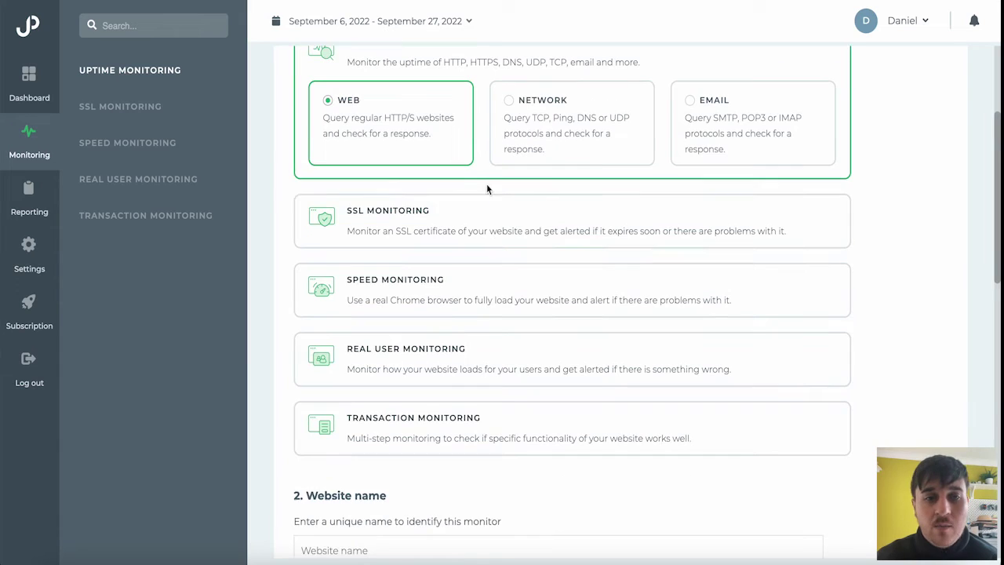
{"action": "left_click", "coordinate": [494, 242]}
{"action": "left_click", "coordinate": [485, 291]}
{"action": "left_click", "coordinate": [489, 367]}
{"action": "scroll", "coordinate": [490, 366], "scroll_direction": "down", "scroll_amount": 3}
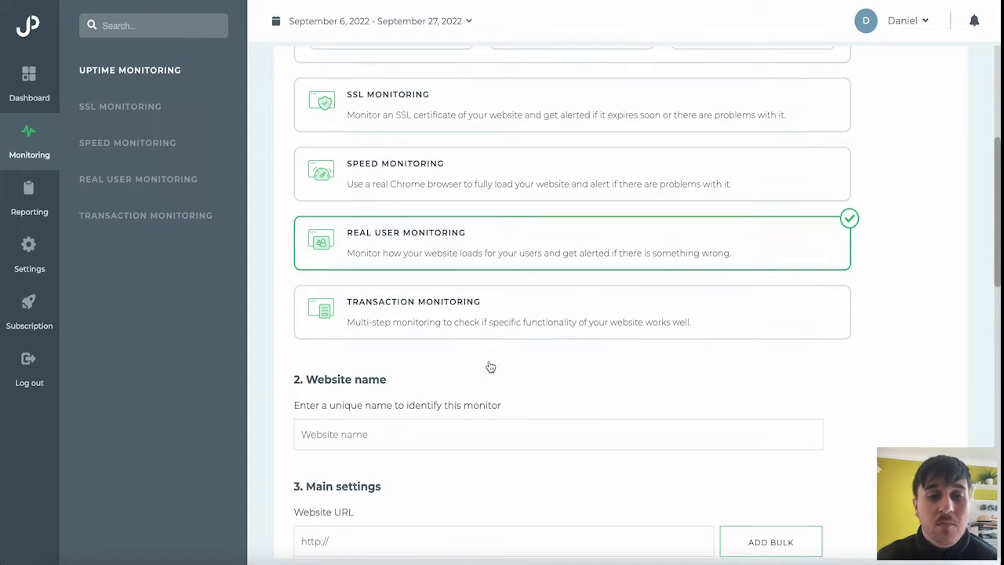
{"action": "left_click", "coordinate": [480, 318]}
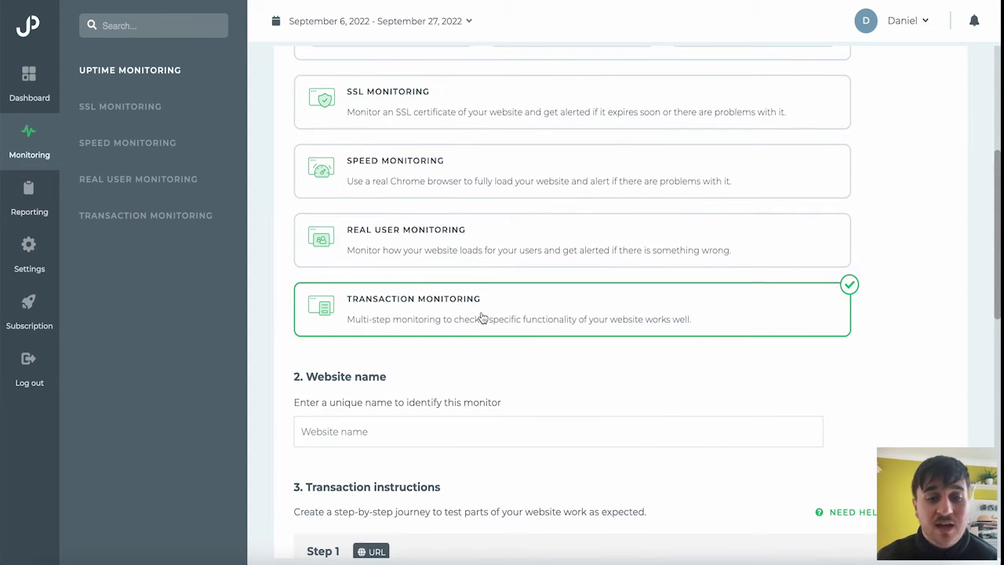
{"action": "scroll", "coordinate": [470, 306], "scroll_direction": "up", "scroll_amount": 8}
{"action": "left_click", "coordinate": [455, 291]}
Toggle the page content check and custom request headers on and back off
{"action": "scroll", "coordinate": [417, 329], "scroll_direction": "down", "scroll_amount": 12}
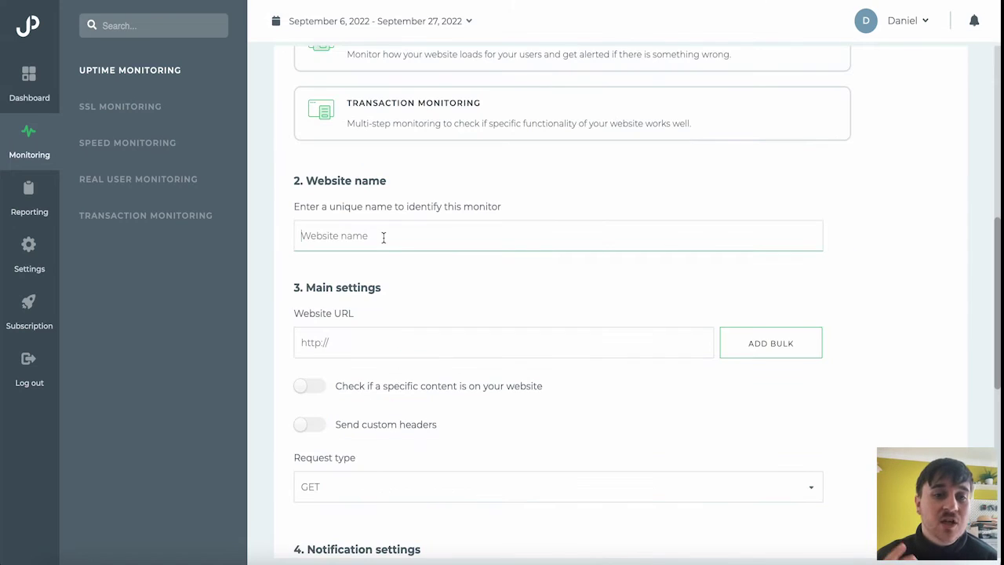
{"action": "scroll", "coordinate": [434, 301], "scroll_direction": "down", "scroll_amount": 3}
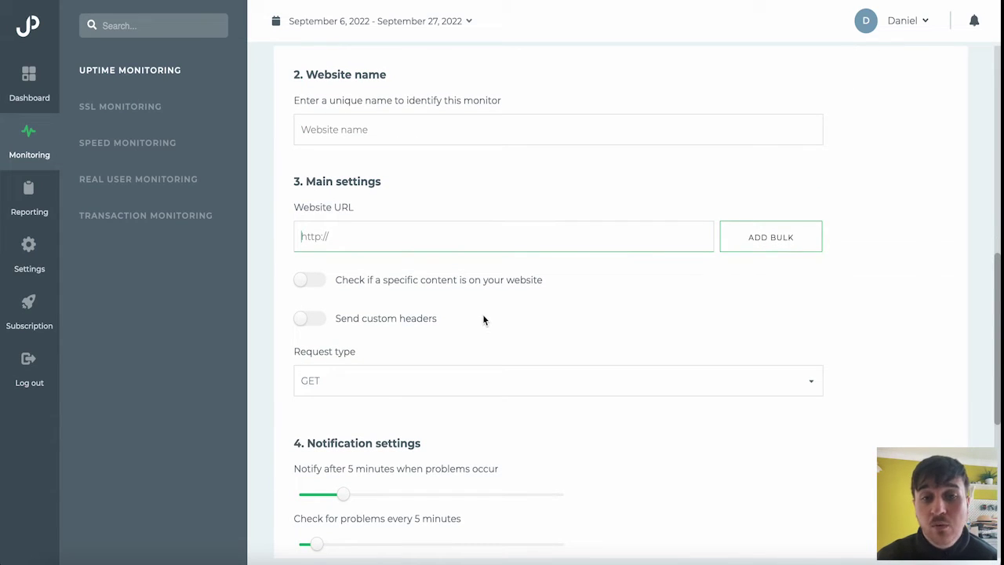
{"action": "scroll", "coordinate": [482, 314], "scroll_direction": "down", "scroll_amount": 2}
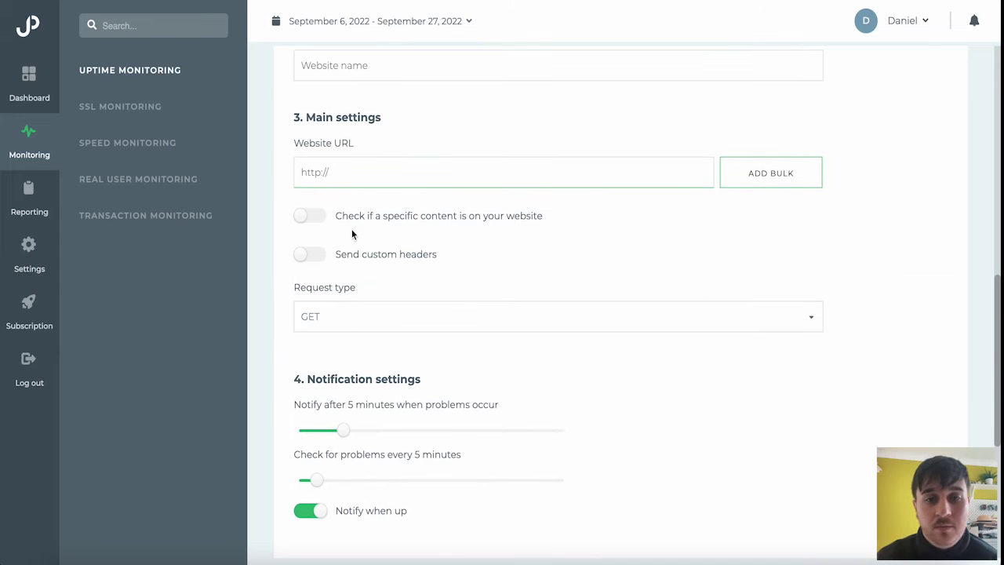
{"action": "left_click", "coordinate": [311, 216]}
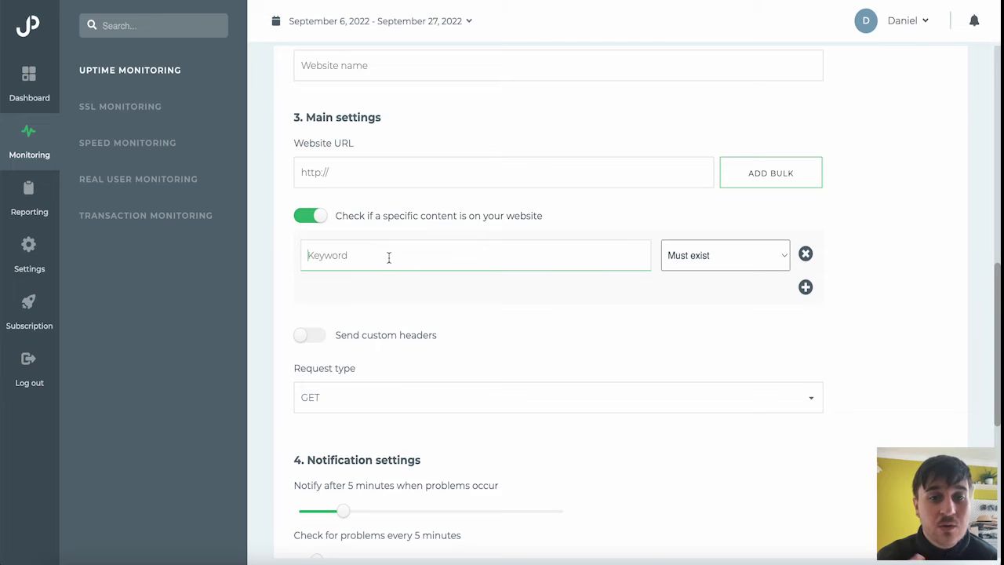
{"action": "left_click", "coordinate": [317, 217]}
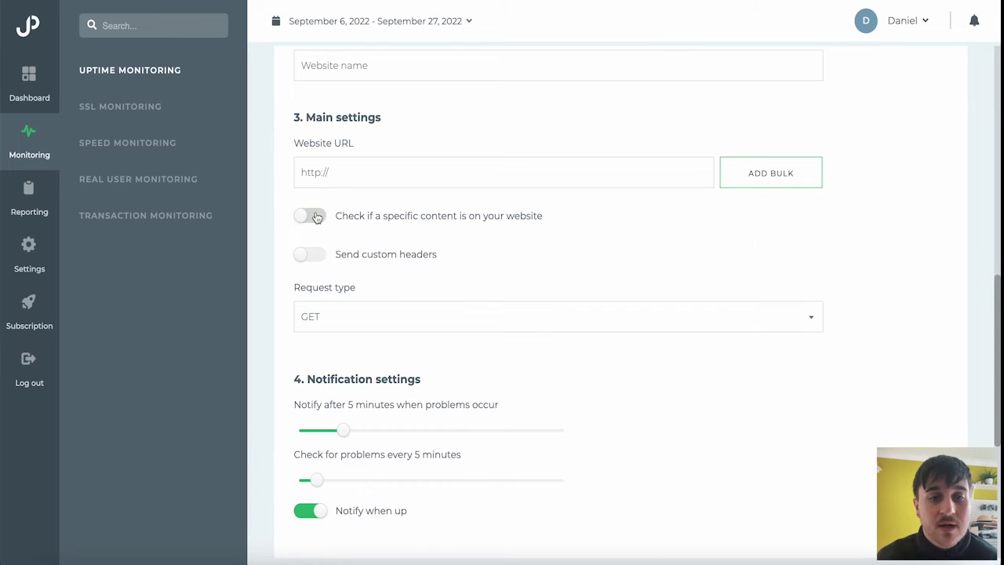
{"action": "left_click", "coordinate": [310, 256]}
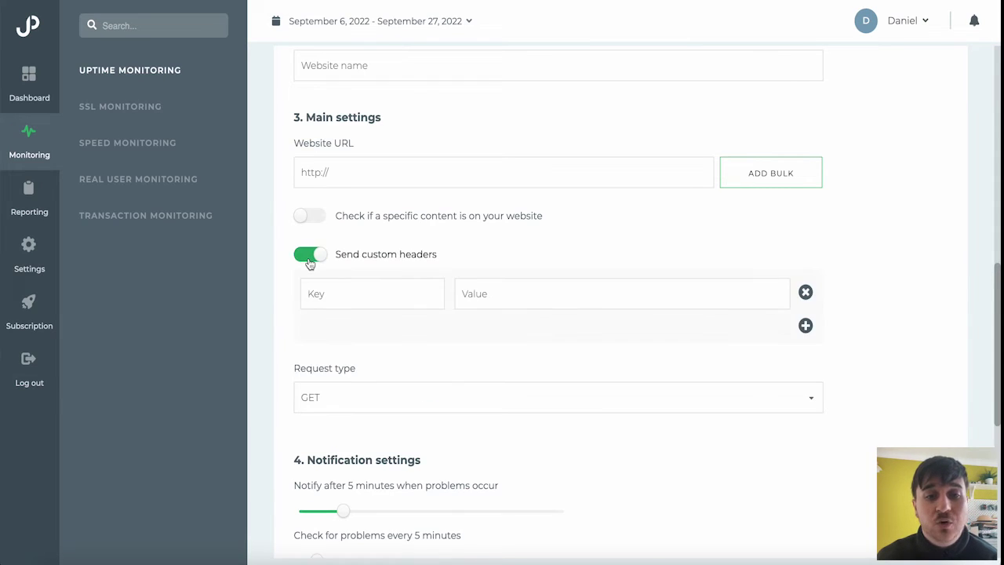
{"action": "left_click", "coordinate": [541, 305]}
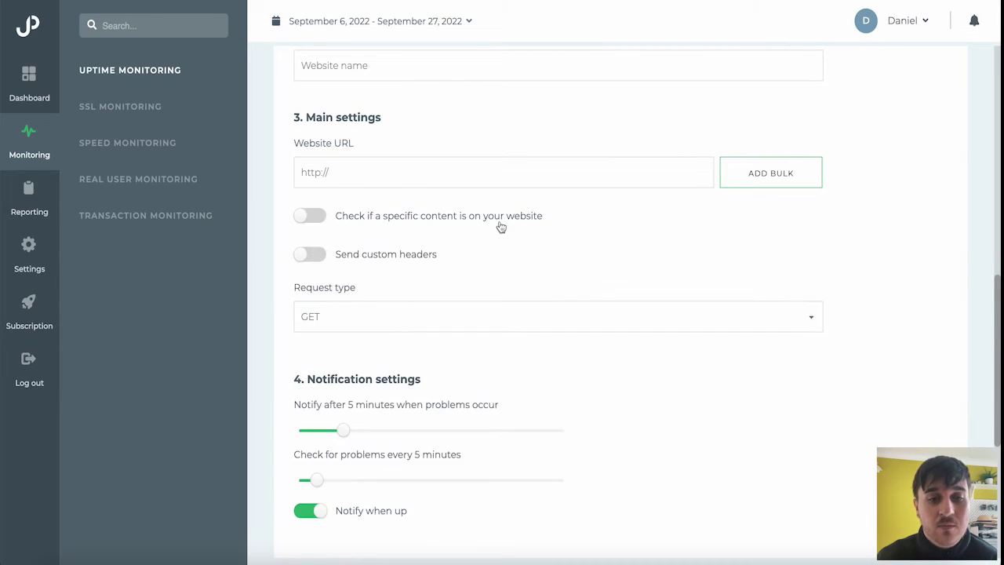
Keep Notify when up on and try the new alert contact's name, type and value fields
{"action": "scroll", "coordinate": [376, 236], "scroll_direction": "down", "scroll_amount": 5}
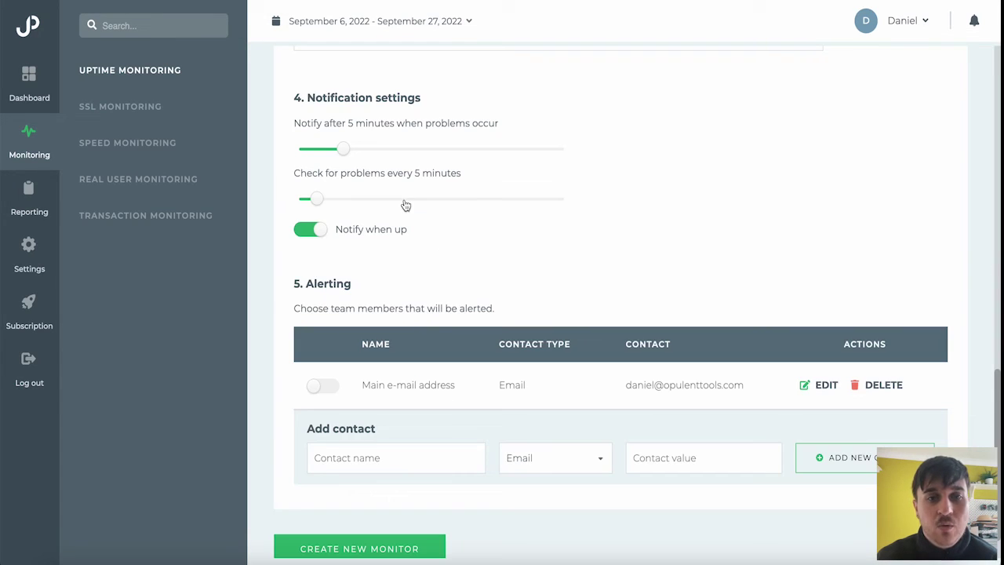
{"action": "left_click", "coordinate": [319, 232]}
{"action": "left_click", "coordinate": [319, 232]}
{"action": "scroll", "coordinate": [343, 231], "scroll_direction": "down", "scroll_amount": 1}
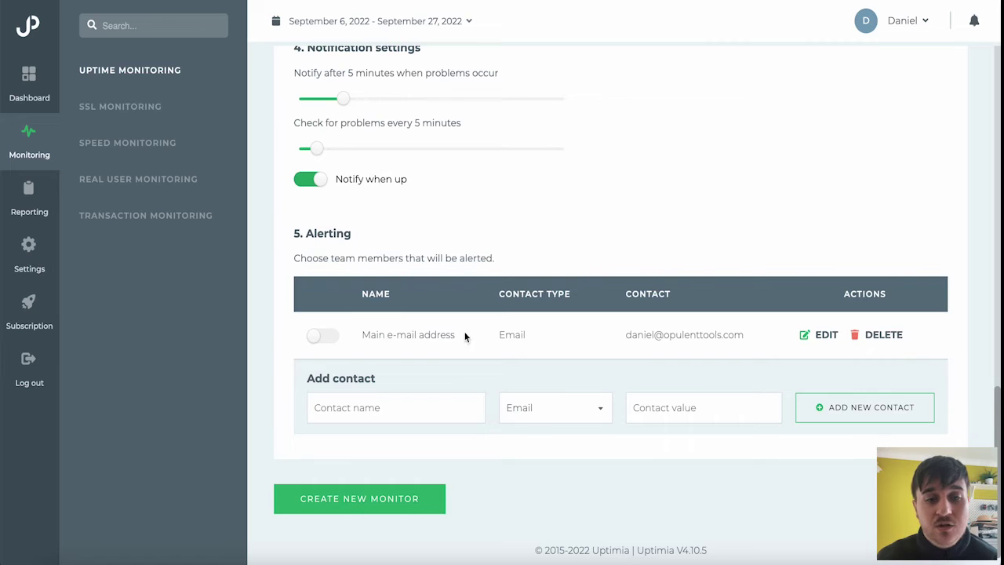
{"action": "left_click", "coordinate": [390, 411]}
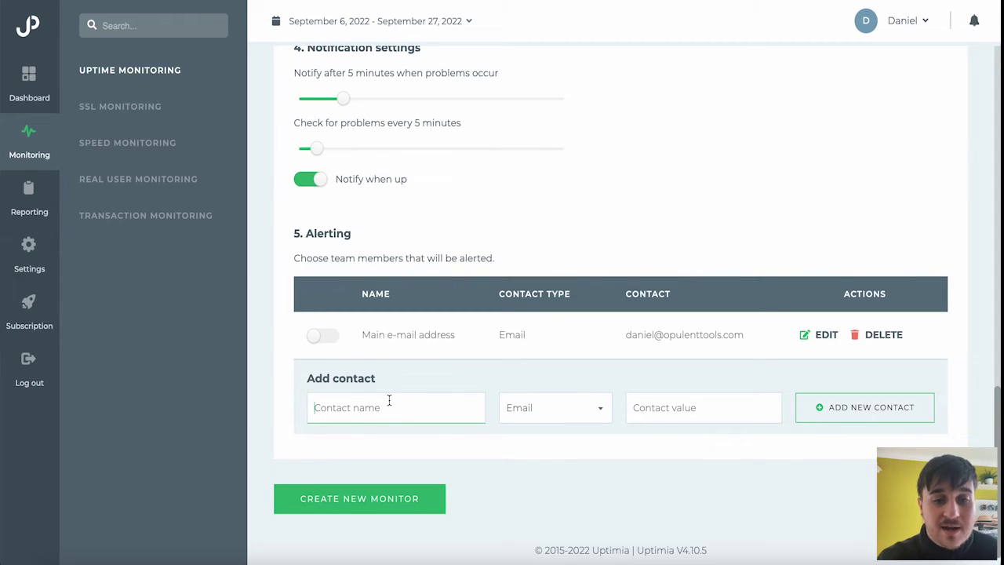
{"action": "left_click", "coordinate": [560, 416]}
{"action": "left_click", "coordinate": [702, 416]}
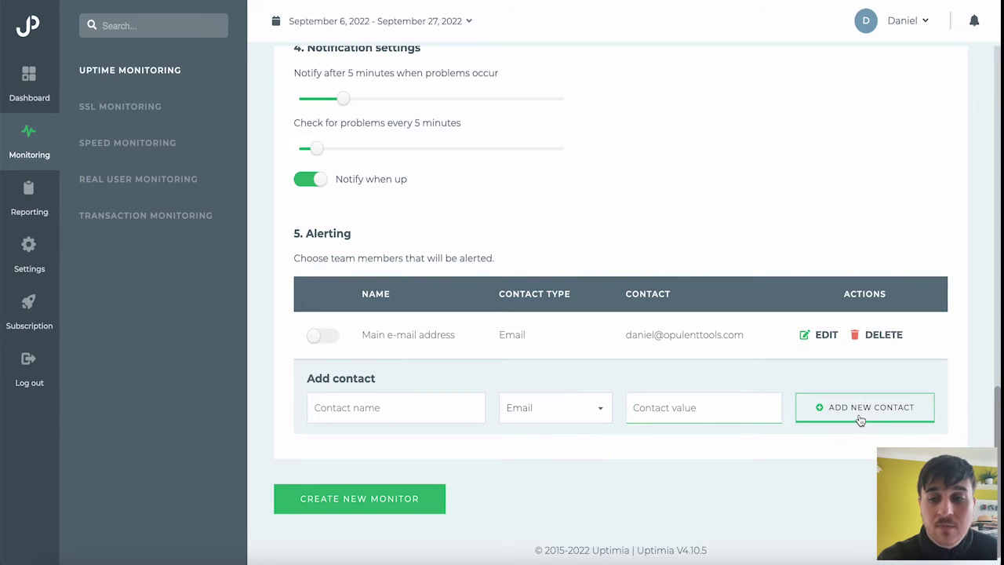
Review the Advanced settings, adjusting the timeout to 29 seconds and checking error-type and redirect options
{"action": "scroll", "coordinate": [712, 134], "scroll_direction": "up", "scroll_amount": 15}
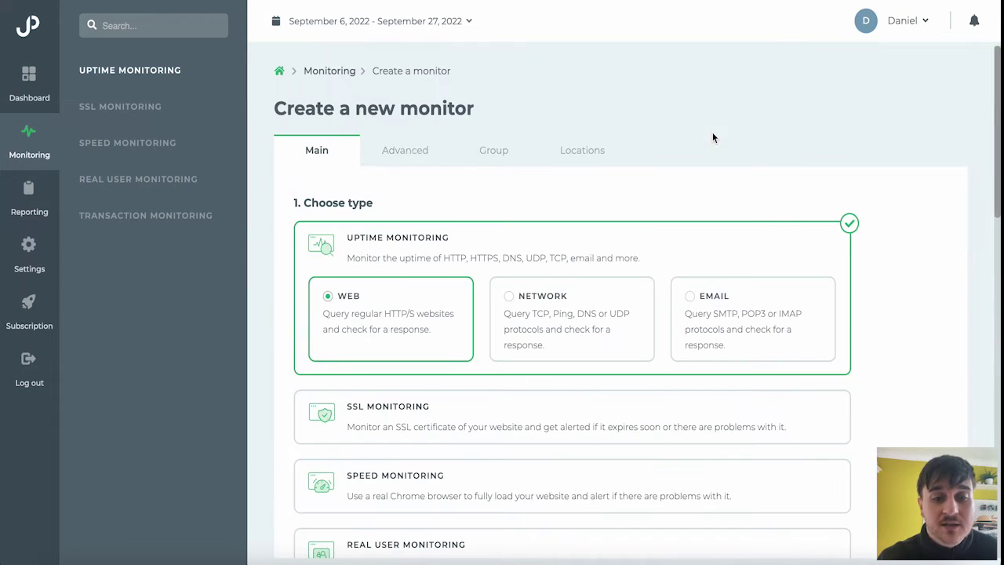
{"action": "left_click", "coordinate": [400, 151]}
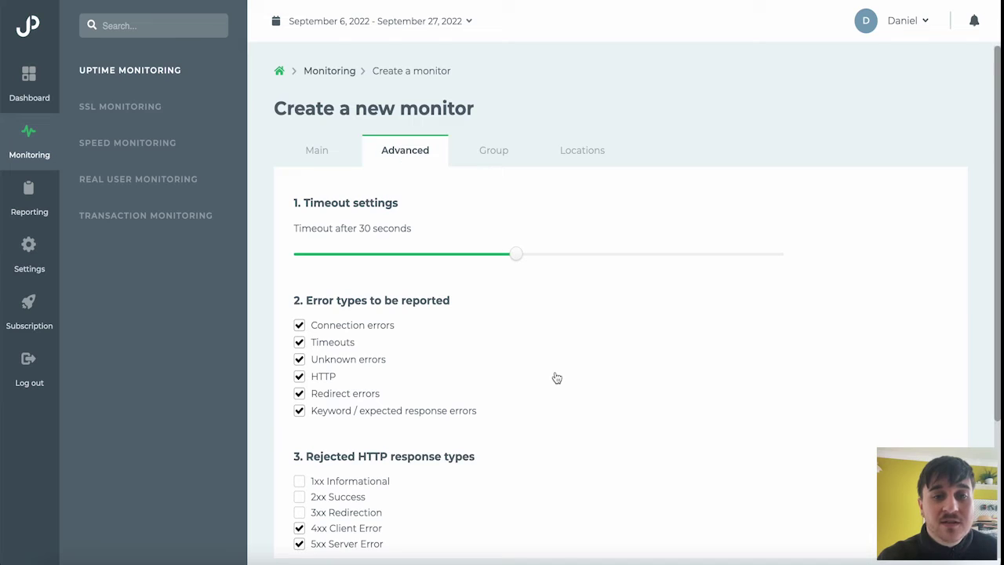
{"action": "scroll", "coordinate": [464, 177], "scroll_direction": "down", "scroll_amount": 2}
{"action": "mouse_move", "coordinate": [516, 176]}
{"action": "left_mouse_down"}
{"action": "mouse_move", "coordinate": [480, 180]}
{"action": "mouse_move", "coordinate": [692, 177]}
{"action": "mouse_move", "coordinate": [510, 181]}
{"action": "left_mouse_up"}
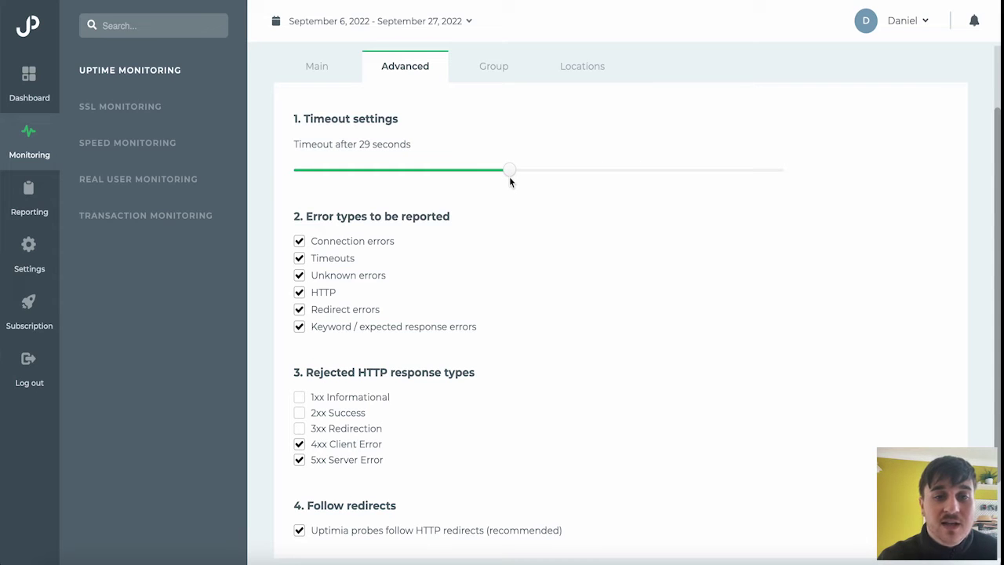
{"action": "scroll", "coordinate": [521, 316], "scroll_direction": "down", "scroll_amount": 2}
{"action": "mouse_move", "coordinate": [455, 132]}
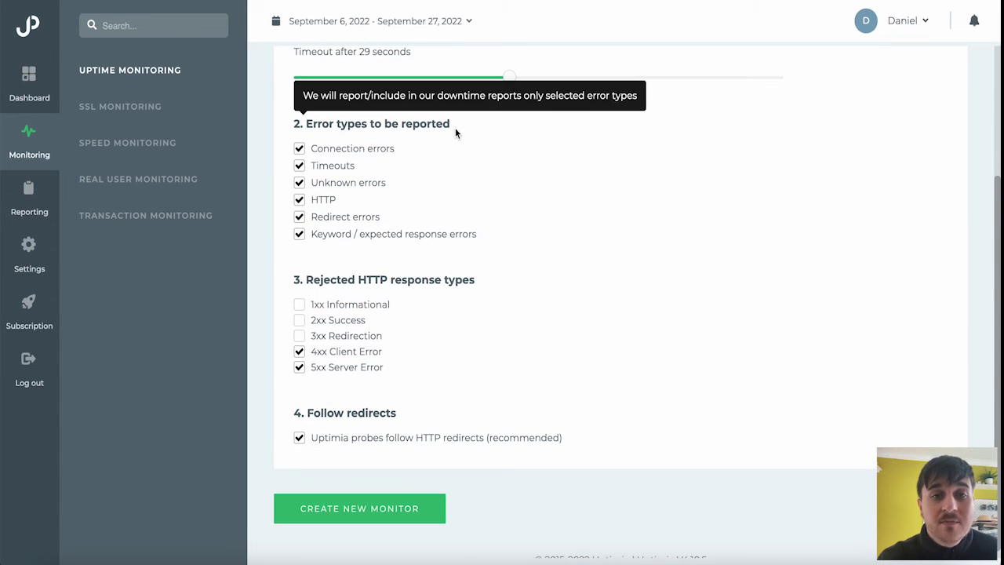
{"action": "scroll", "coordinate": [440, 284], "scroll_direction": "down", "scroll_amount": 1}
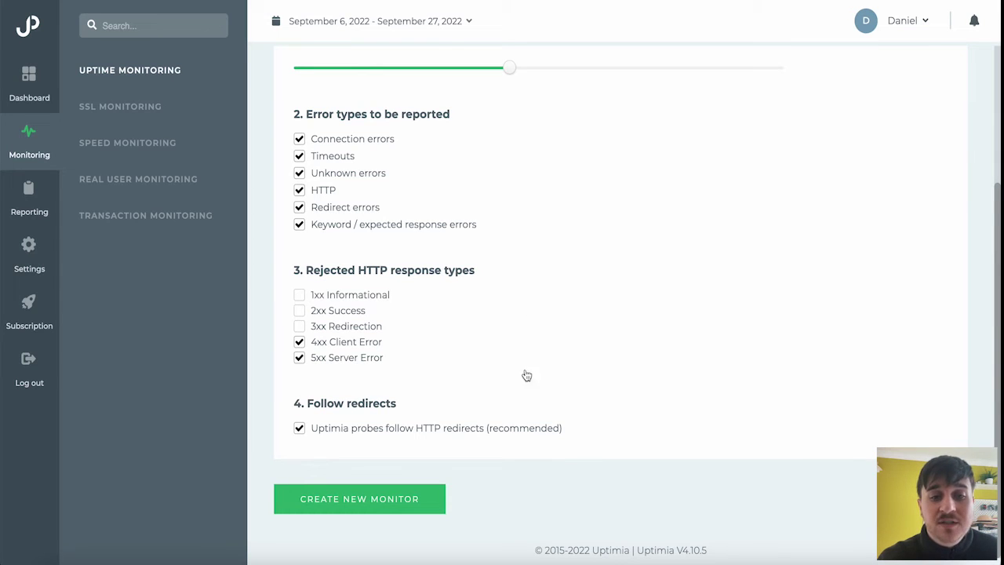
{"action": "mouse_move", "coordinate": [373, 415]}
{"action": "scroll", "coordinate": [494, 384], "scroll_direction": "up", "scroll_amount": 4}
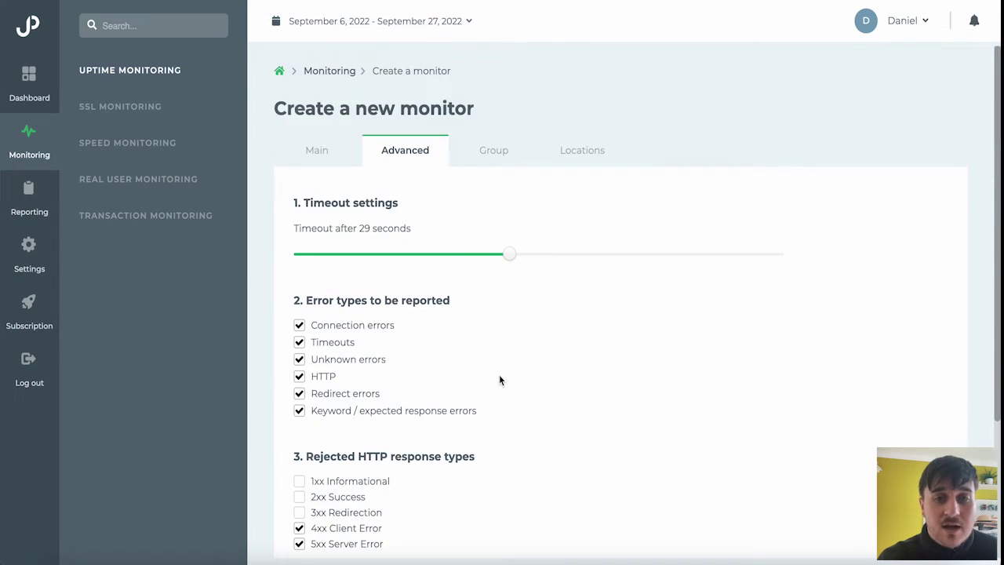
In the Group tab, create a group named 'Group 1' for the new monitor
{"action": "left_click", "coordinate": [489, 152]}
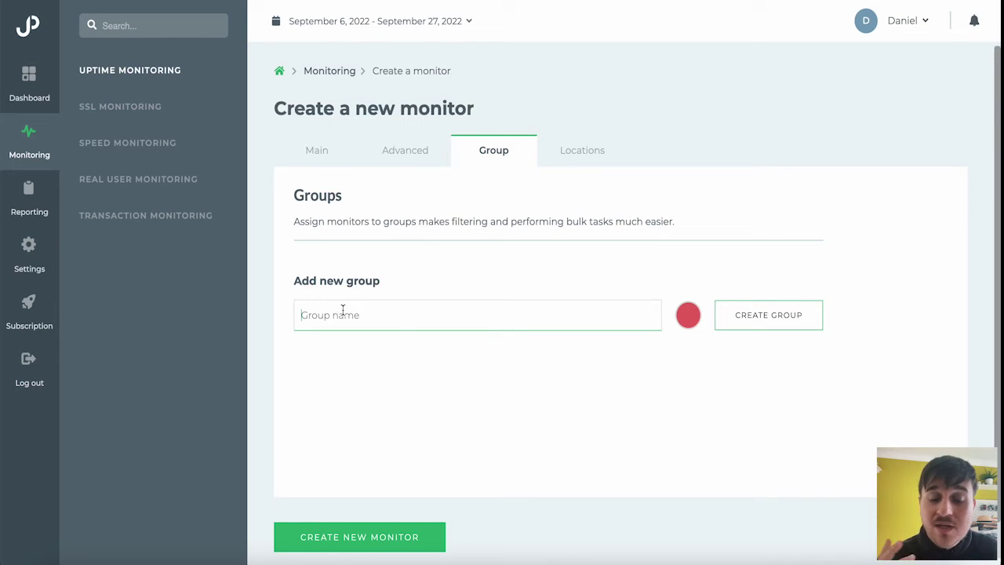
{"action": "left_click", "coordinate": [391, 320]}
{"action": "type", "text": "Group 1"}
{"action": "left_click", "coordinate": [725, 327]}
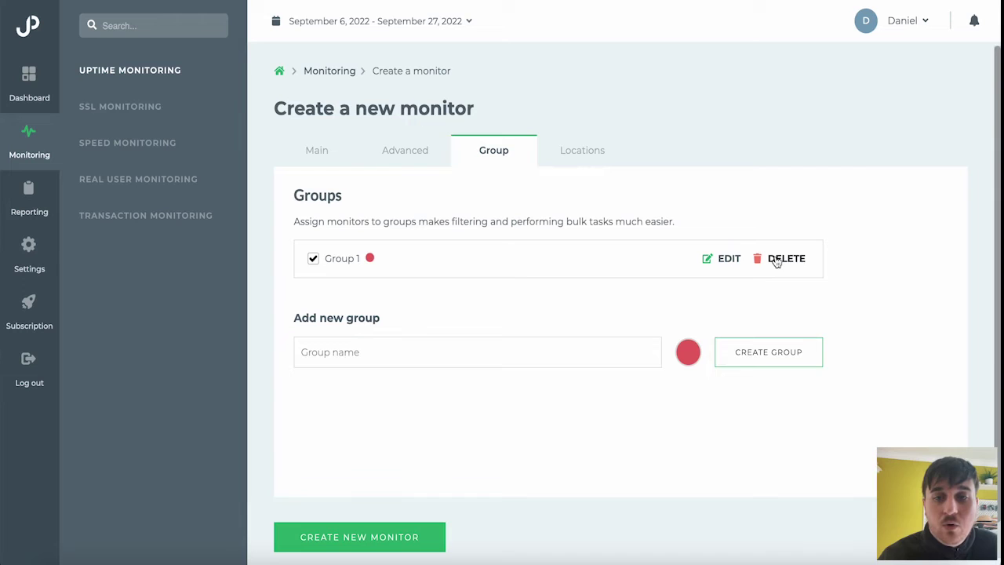
View the new monitor's Locations tab, then return to the opulenttools.com uptime summary
{"action": "left_click", "coordinate": [579, 153]}
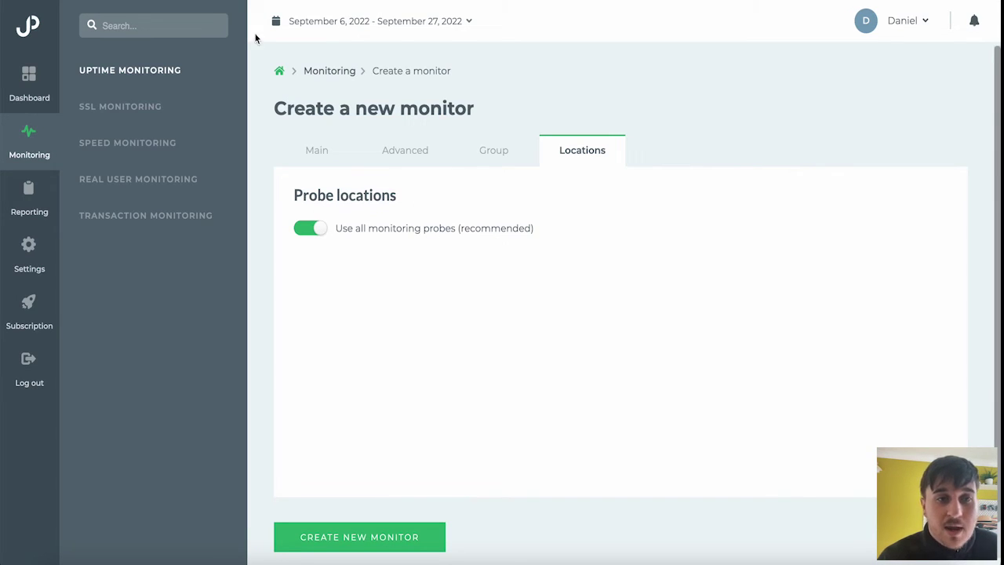
{"action": "left_click", "coordinate": [168, 73]}
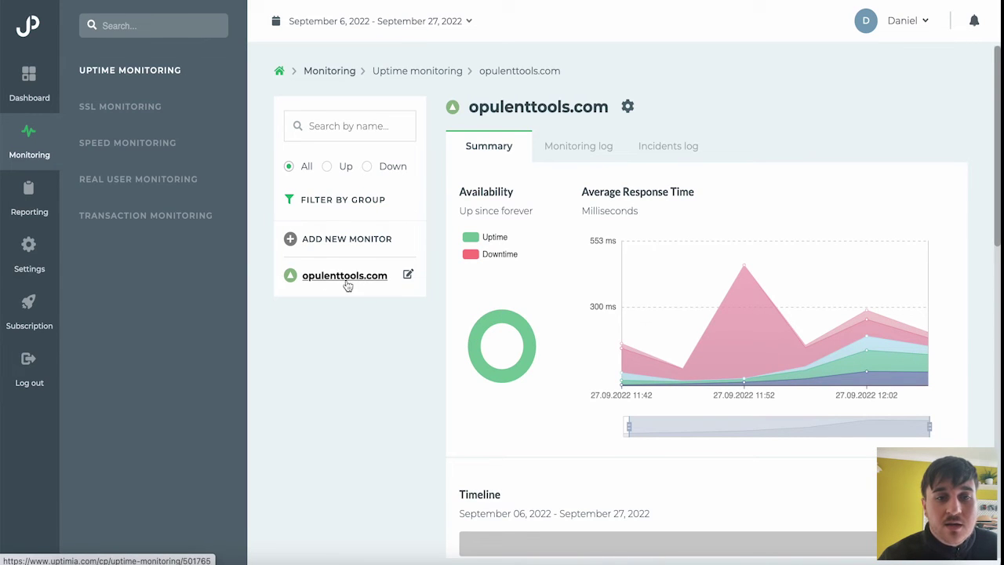
{"action": "left_click", "coordinate": [155, 105]}
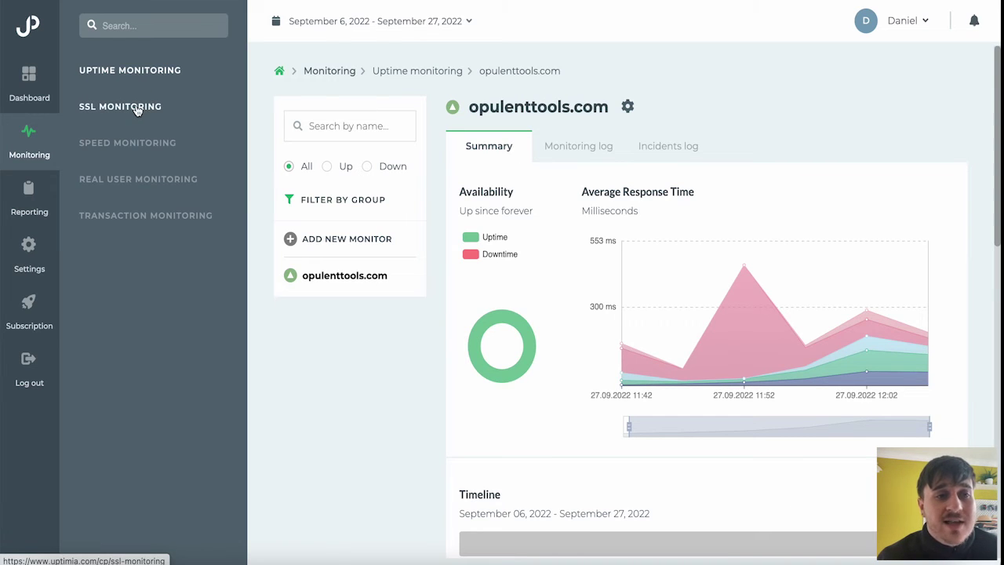
Open the opulenttools.com SSL report and check its Aug 26 to Nov 24, 2022 validity
{"action": "left_click", "coordinate": [136, 108]}
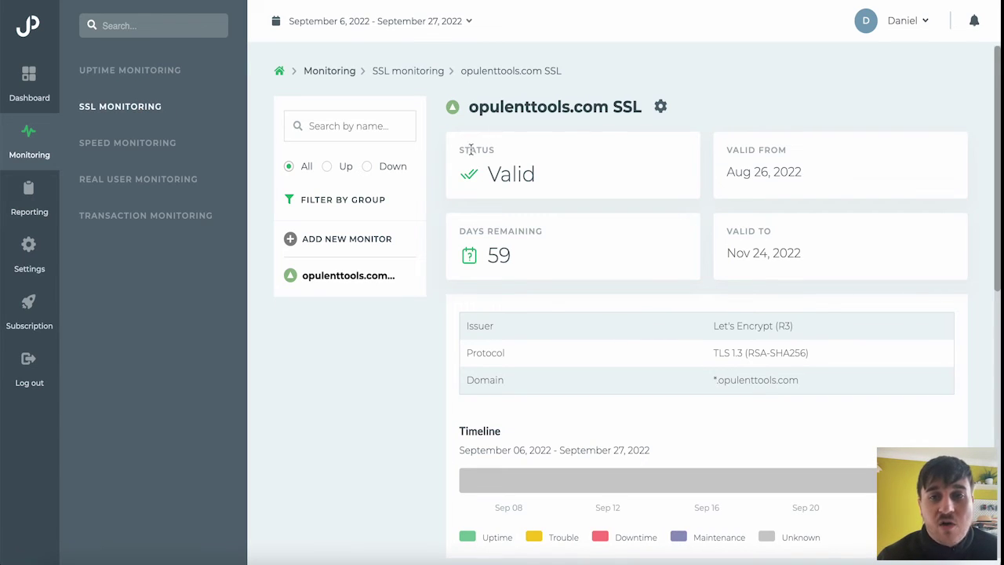
{"action": "left_click_drag", "start_coordinate": [818, 186], "coordinate": [729, 167]}
{"action": "left_click", "coordinate": [743, 171]}
{"action": "scroll", "coordinate": [810, 176], "scroll_direction": "down", "scroll_amount": 1}
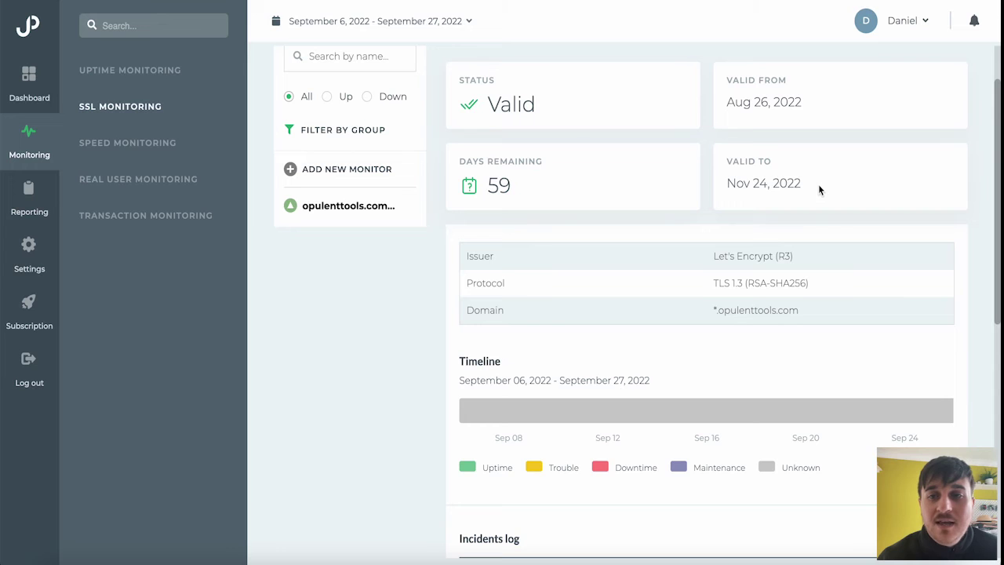
{"action": "left_click_drag", "start_coordinate": [820, 190], "coordinate": [733, 171]}
{"action": "left_click", "coordinate": [835, 185]}
Scroll through the SSL timeline with its Maintenance and Unknown legend, incidents and monitoring log
{"action": "scroll", "coordinate": [658, 130], "scroll_direction": "down", "scroll_amount": 2}
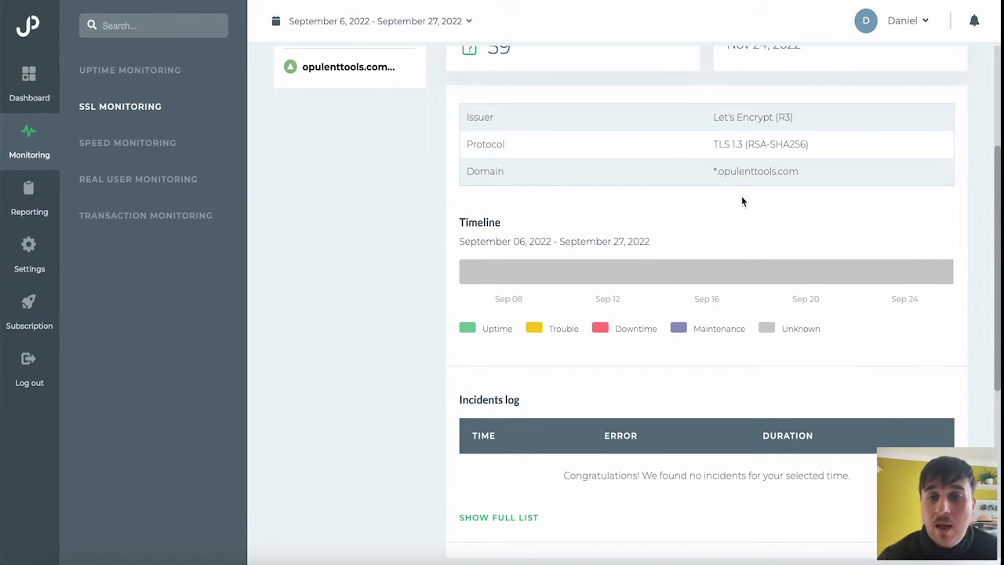
{"action": "scroll", "coordinate": [726, 217], "scroll_direction": "down", "scroll_amount": 2}
{"action": "scroll", "coordinate": [715, 222], "scroll_direction": "up", "scroll_amount": 2}
{"action": "scroll", "coordinate": [636, 222], "scroll_direction": "down", "scroll_amount": 1}
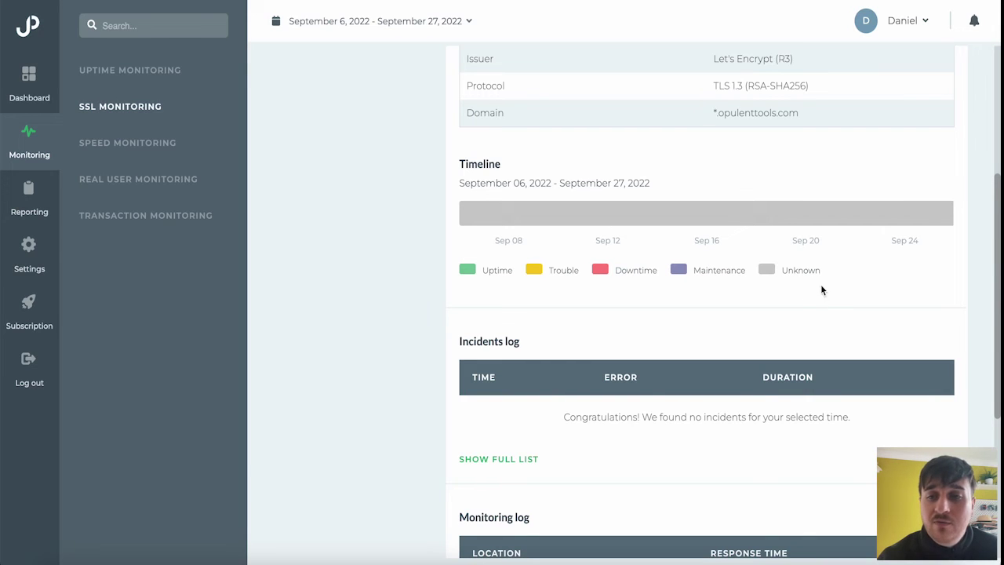
{"action": "left_click_drag", "start_coordinate": [828, 270], "coordinate": [740, 265]}
{"action": "left_click", "coordinate": [844, 276]}
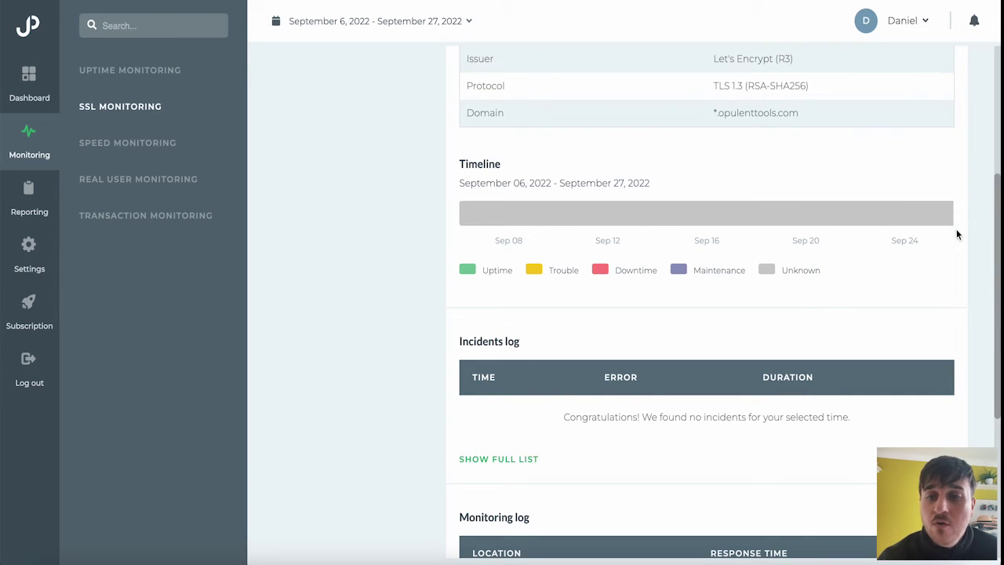
{"action": "left_click_drag", "start_coordinate": [903, 246], "coordinate": [563, 182]}
{"action": "left_click", "coordinate": [563, 181]}
{"action": "scroll", "coordinate": [564, 181], "scroll_direction": "down", "scroll_amount": 4}
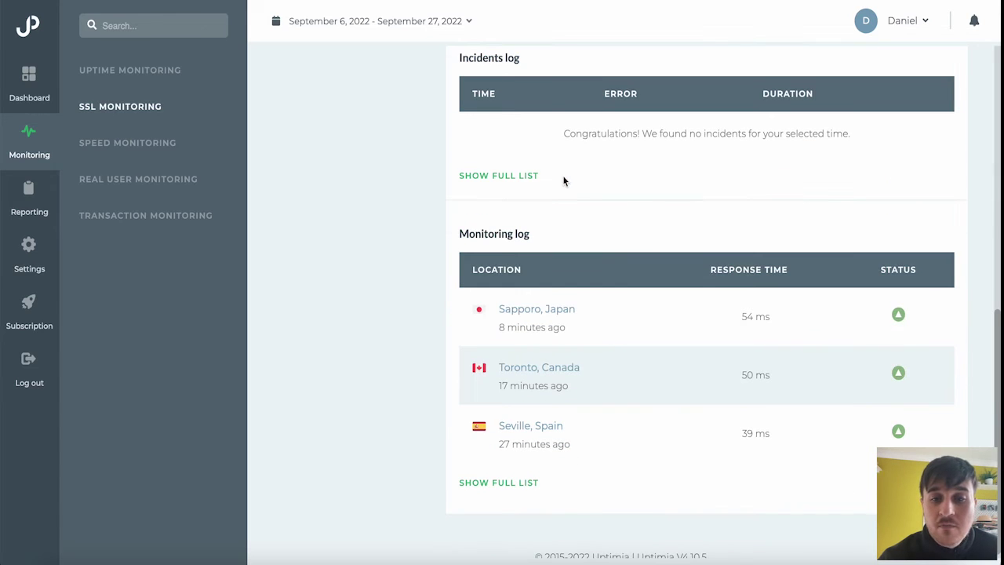
{"action": "scroll", "coordinate": [563, 180], "scroll_direction": "down", "scroll_amount": 1}
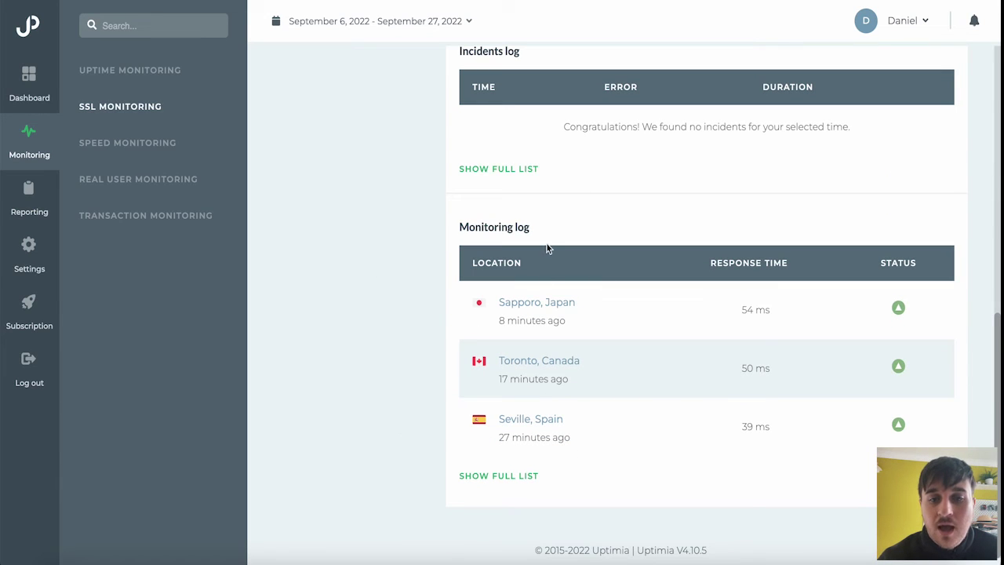
{"action": "scroll", "coordinate": [547, 244], "scroll_direction": "up", "scroll_amount": 10}
Open the opulenttools.com Speed report and note the 2.01 s domain load time and 45 average requests
{"action": "left_click", "coordinate": [122, 142]}
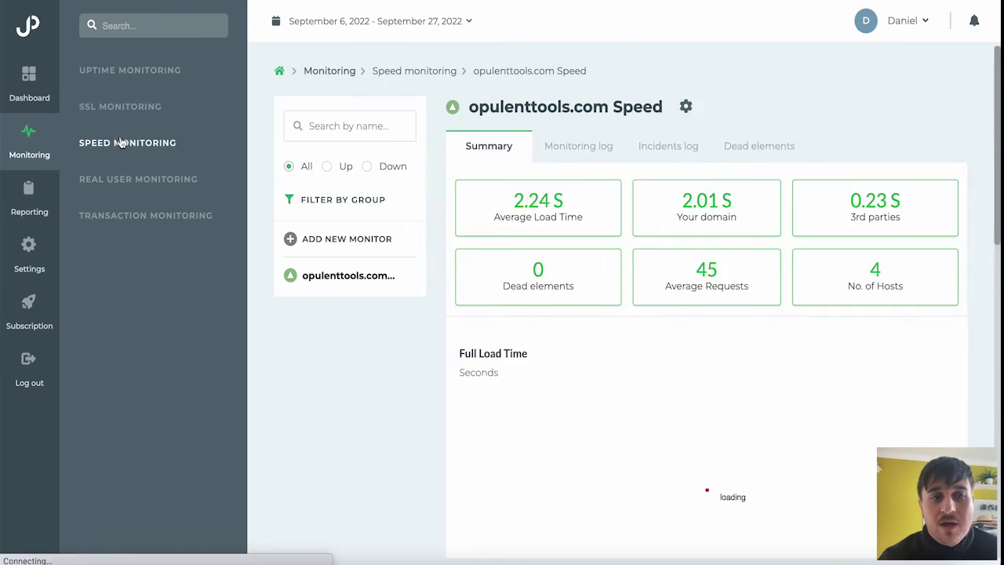
{"action": "scroll", "coordinate": [689, 102], "scroll_direction": "down", "scroll_amount": 2}
{"action": "scroll", "coordinate": [536, 203], "scroll_direction": "up", "scroll_amount": 2}
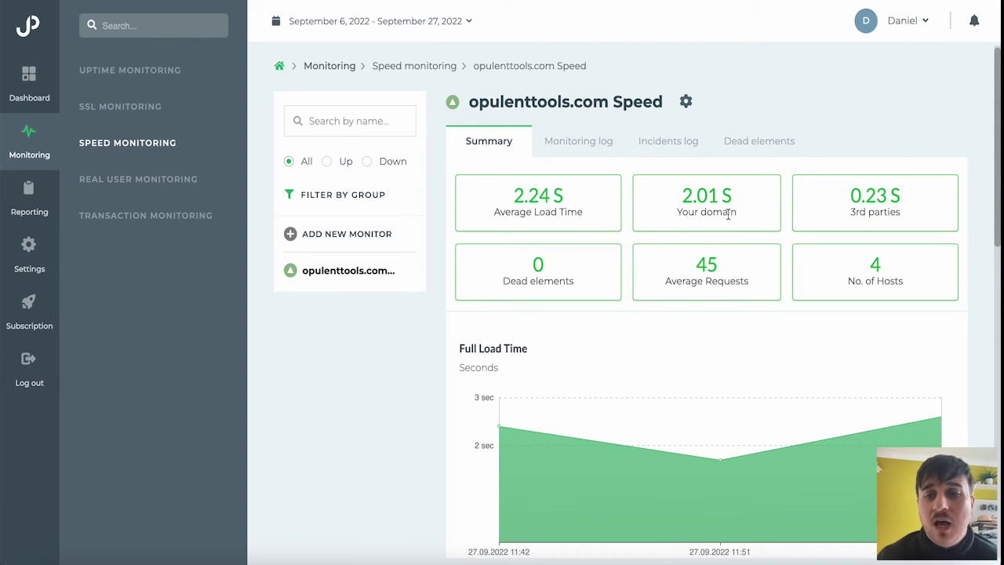
{"action": "left_click_drag", "start_coordinate": [677, 192], "coordinate": [759, 215]}
{"action": "left_click", "coordinate": [759, 215]}
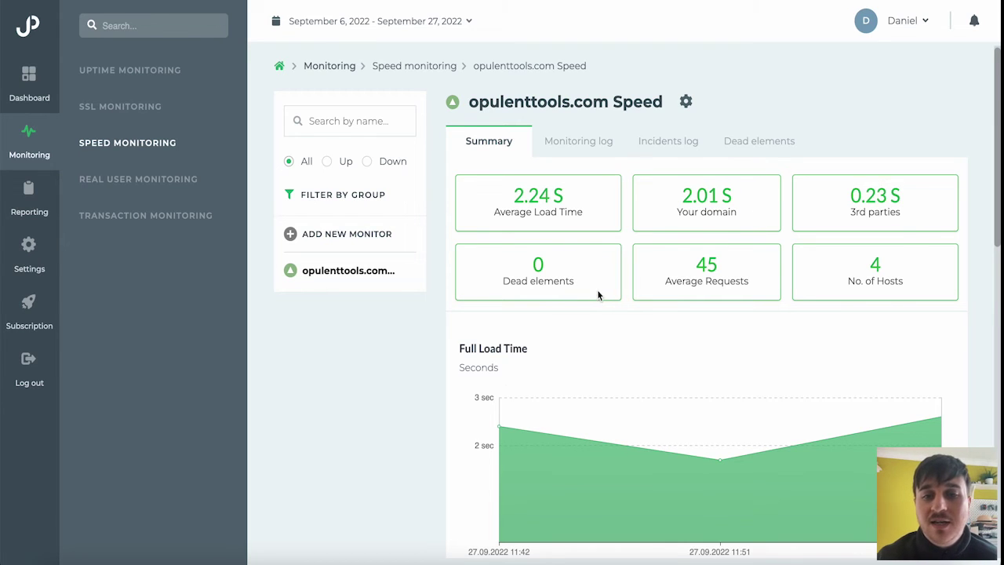
{"action": "left_click_drag", "start_coordinate": [755, 286], "coordinate": [666, 255]}
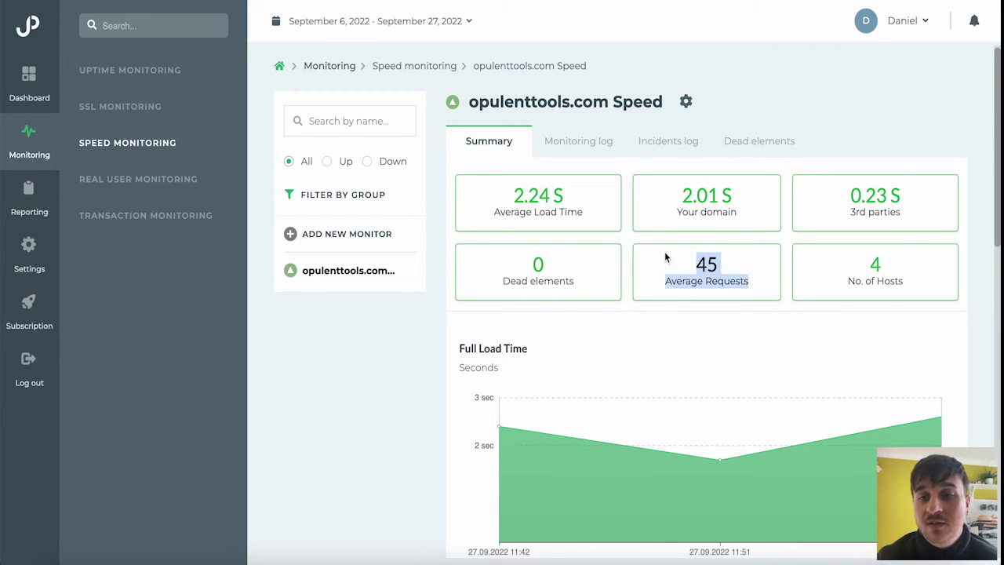
{"action": "left_click", "coordinate": [742, 277]}
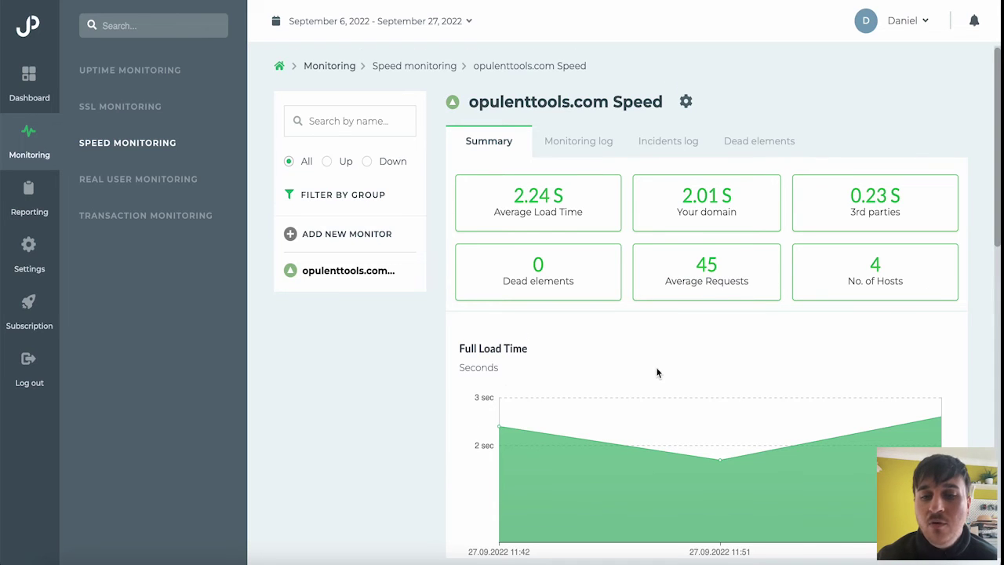
Scroll through the Speed report's Full Load Time chart and monitoring log
{"action": "scroll", "coordinate": [657, 370], "scroll_direction": "down", "scroll_amount": 3}
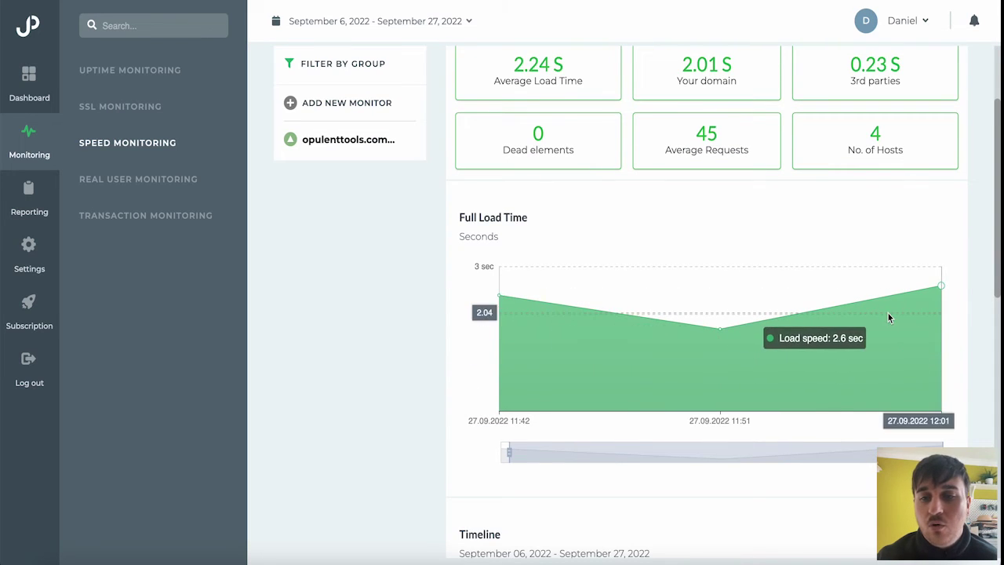
{"action": "scroll", "coordinate": [527, 259], "scroll_direction": "up", "scroll_amount": 3}
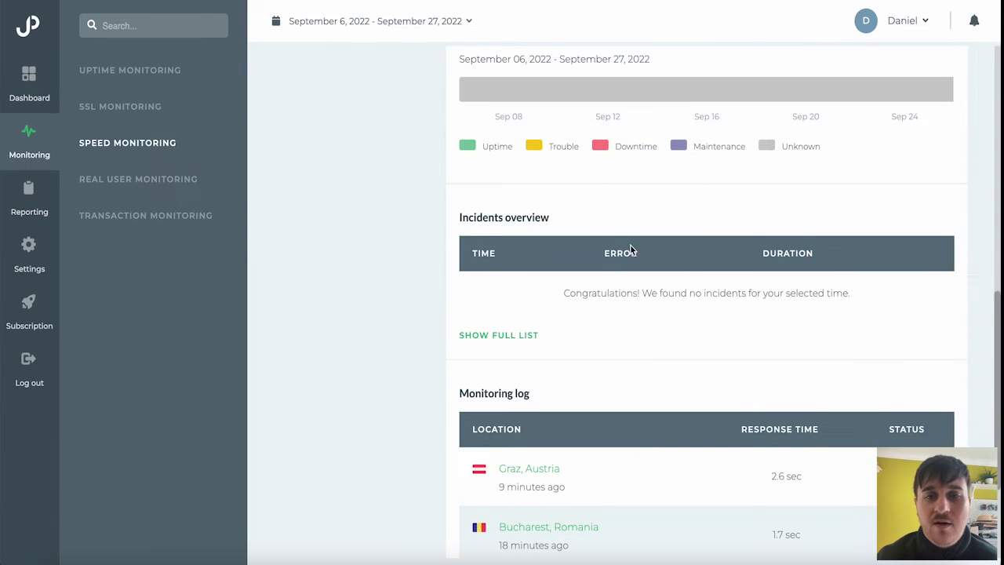
{"action": "scroll", "coordinate": [550, 196], "scroll_direction": "down", "scroll_amount": 1}
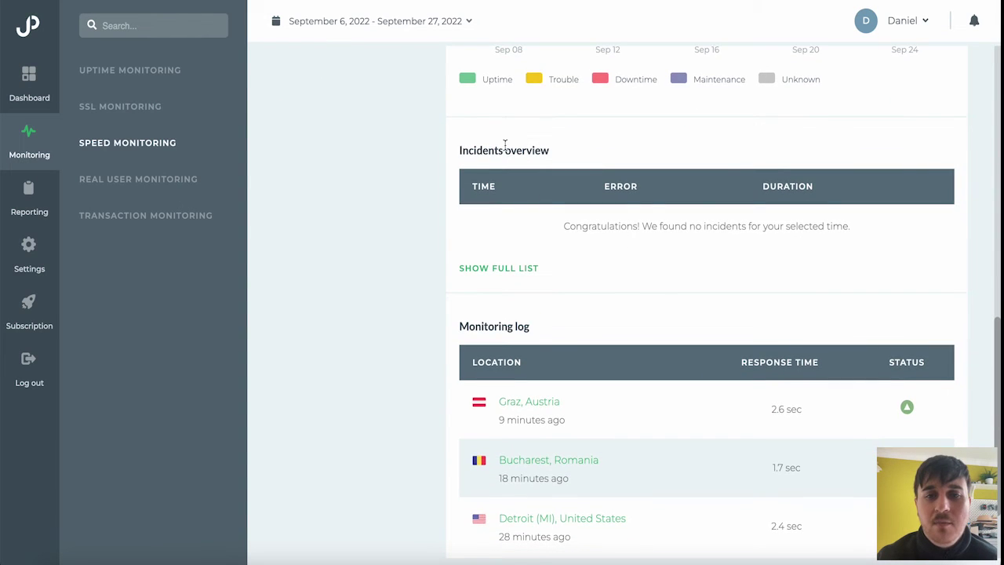
{"action": "scroll", "coordinate": [660, 302], "scroll_direction": "down", "scroll_amount": 2}
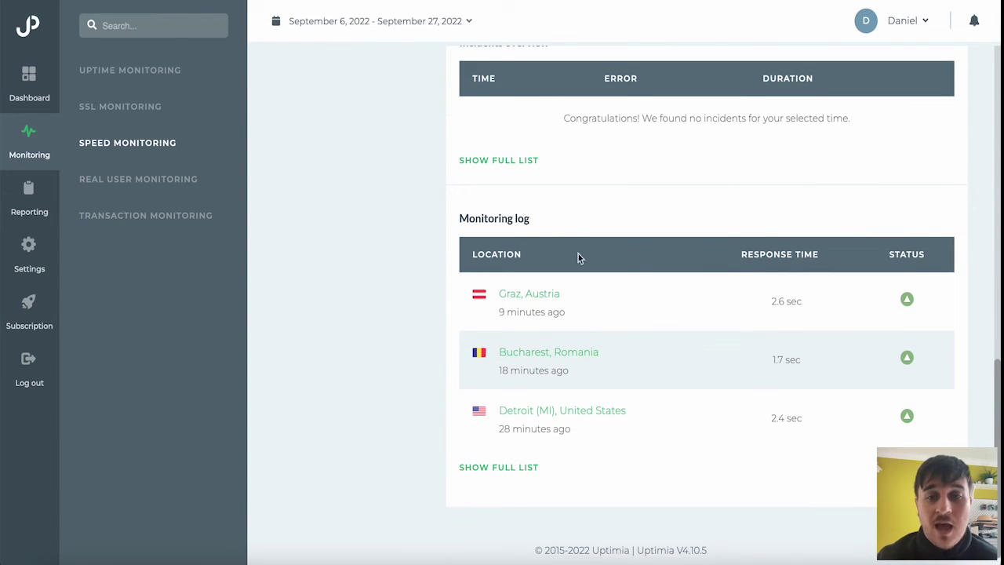
{"action": "scroll", "coordinate": [397, 206], "scroll_direction": "up", "scroll_amount": 10}
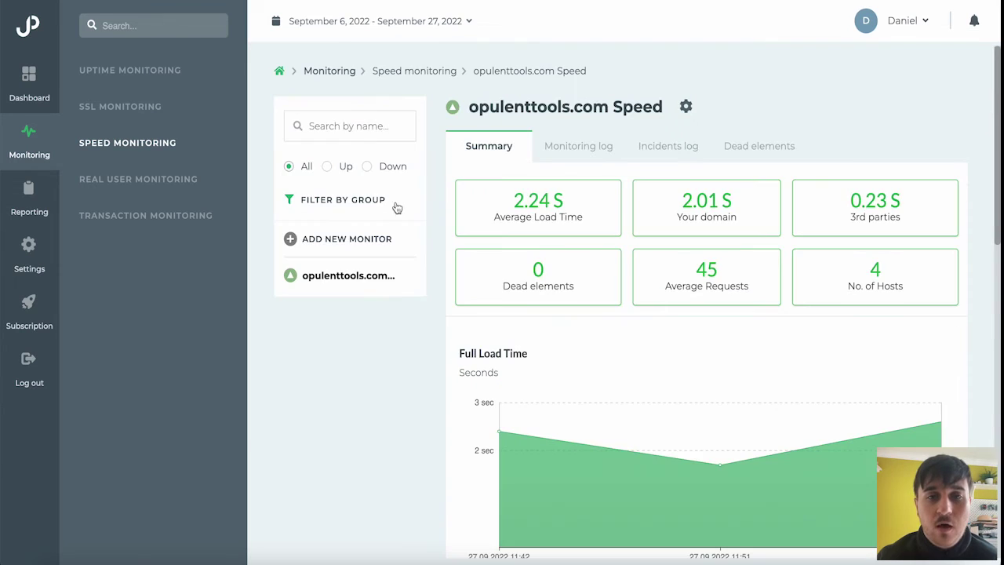
{"action": "left_click", "coordinate": [133, 183]}
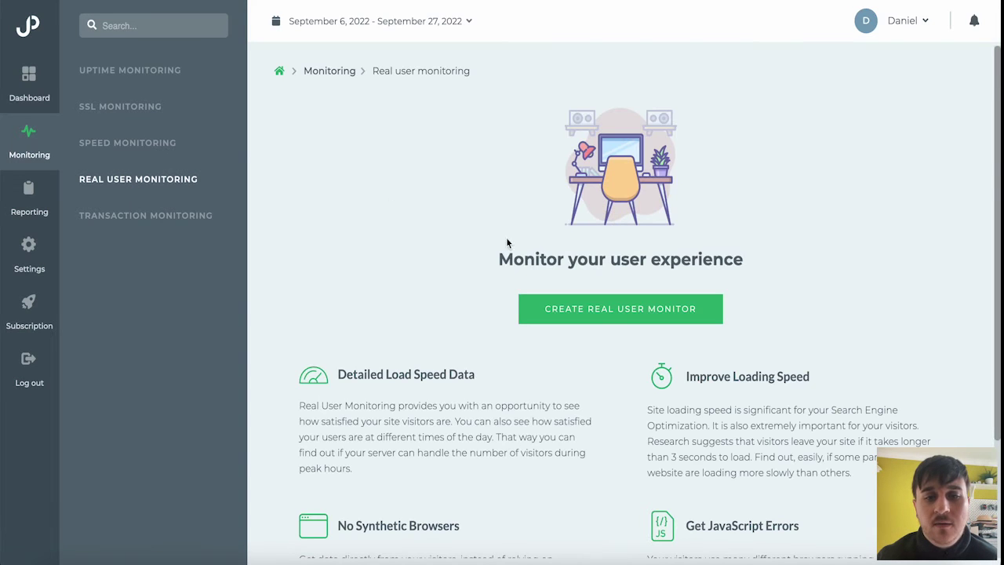
{"action": "scroll", "coordinate": [454, 309], "scroll_direction": "down", "scroll_amount": 3}
{"action": "scroll", "coordinate": [453, 305], "scroll_direction": "up", "scroll_amount": 3}
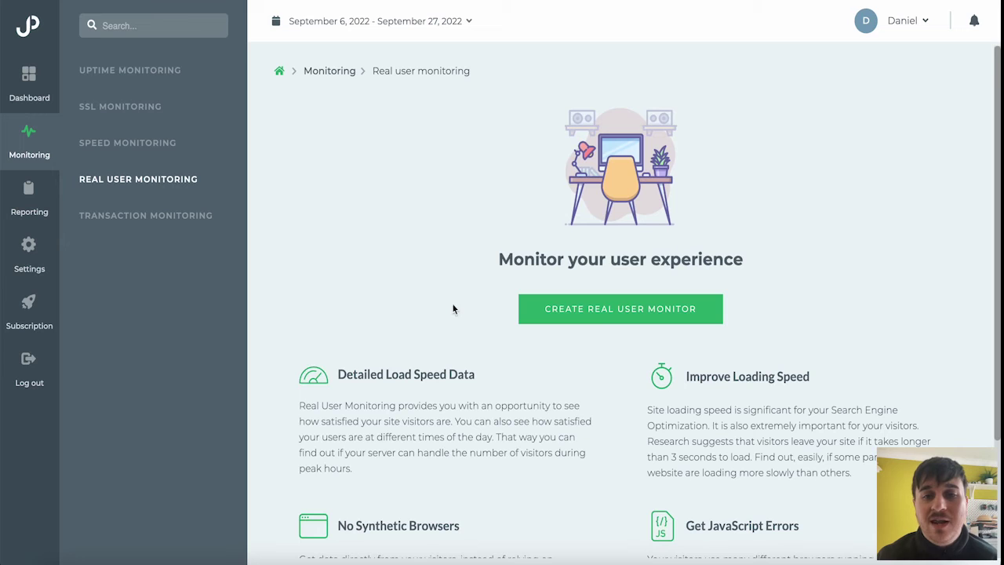
{"action": "left_click", "coordinate": [611, 318]}
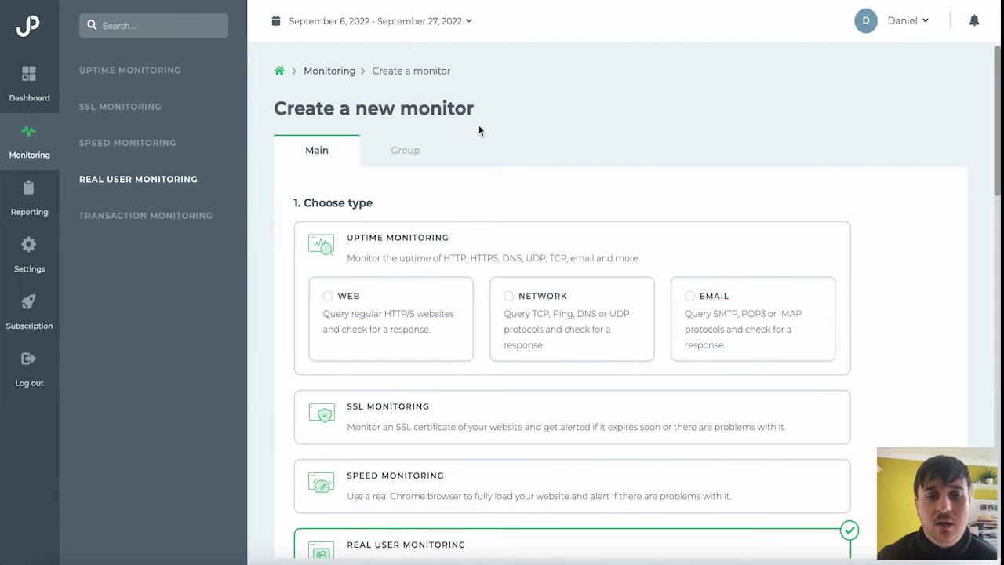
{"action": "scroll", "coordinate": [463, 181], "scroll_direction": "down", "scroll_amount": 5}
{"action": "scroll", "coordinate": [562, 388], "scroll_direction": "down", "scroll_amount": 3}
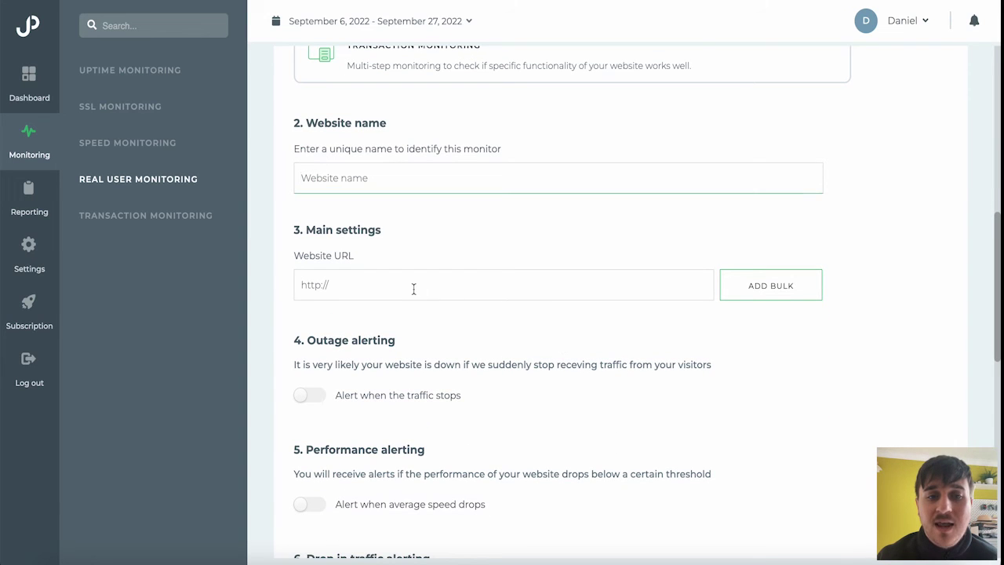
{"action": "scroll", "coordinate": [412, 289], "scroll_direction": "down", "scroll_amount": 5}
{"action": "scroll", "coordinate": [396, 243], "scroll_direction": "up", "scroll_amount": 3}
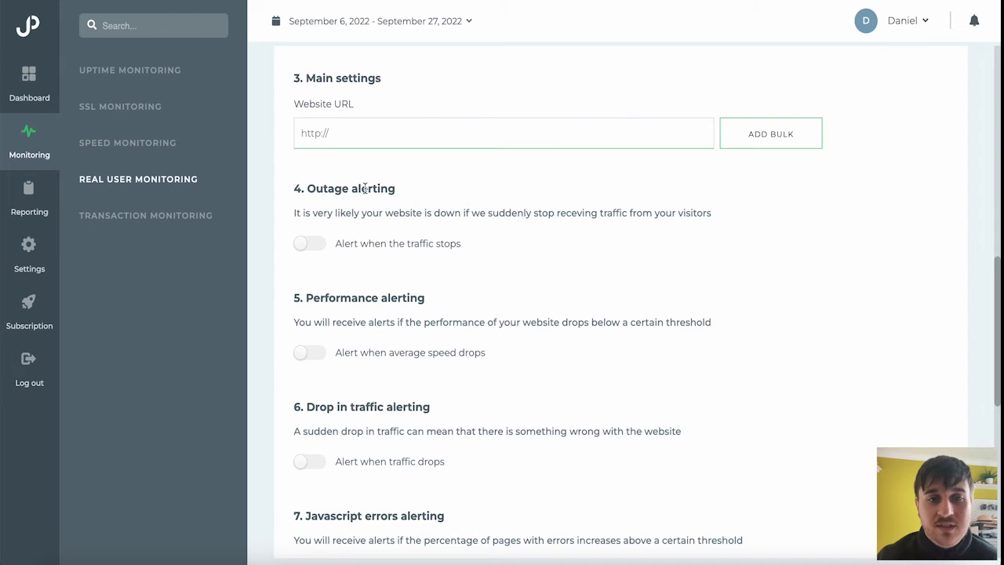
{"action": "scroll", "coordinate": [392, 259], "scroll_direction": "down", "scroll_amount": 2}
{"action": "scroll", "coordinate": [429, 413], "scroll_direction": "down", "scroll_amount": 2}
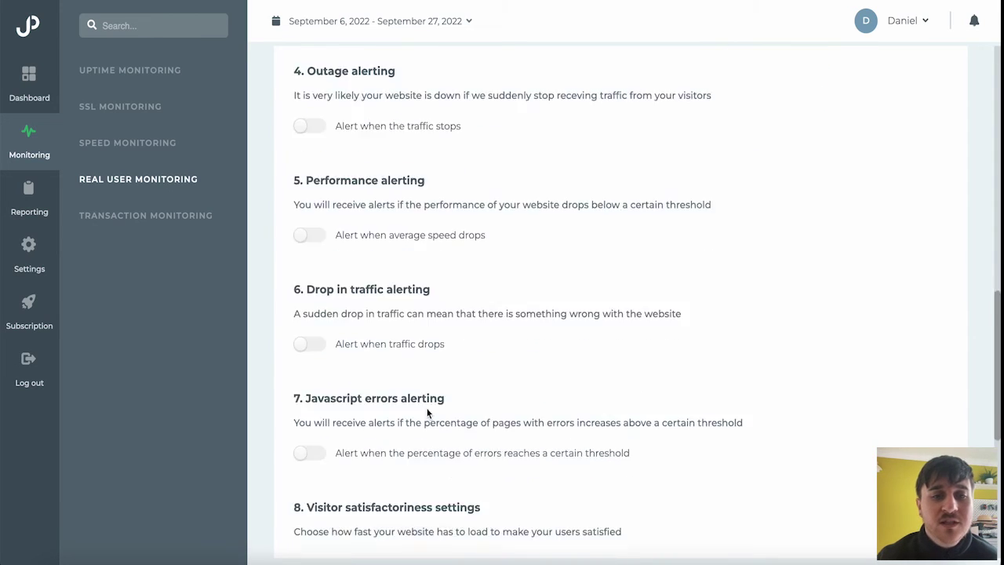
{"action": "scroll", "coordinate": [377, 337], "scroll_direction": "down", "scroll_amount": 2}
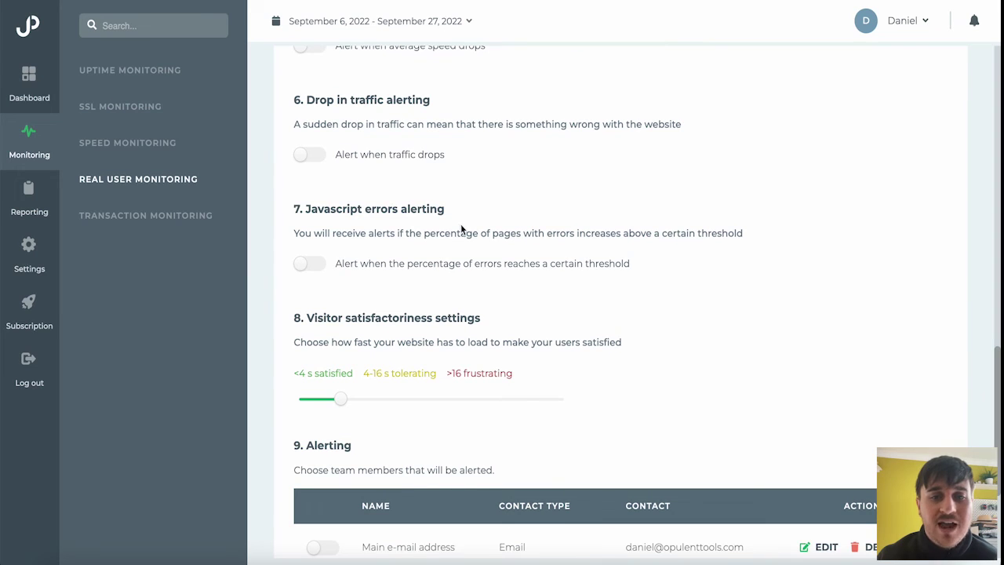
{"action": "scroll", "coordinate": [435, 350], "scroll_direction": "down", "scroll_amount": 3}
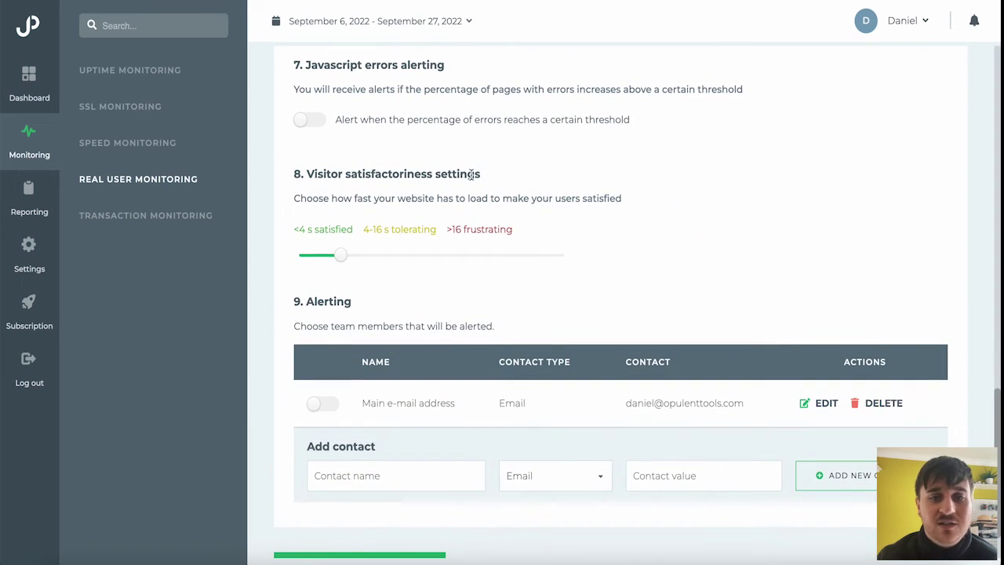
{"action": "scroll", "coordinate": [492, 199], "scroll_direction": "down", "scroll_amount": 2}
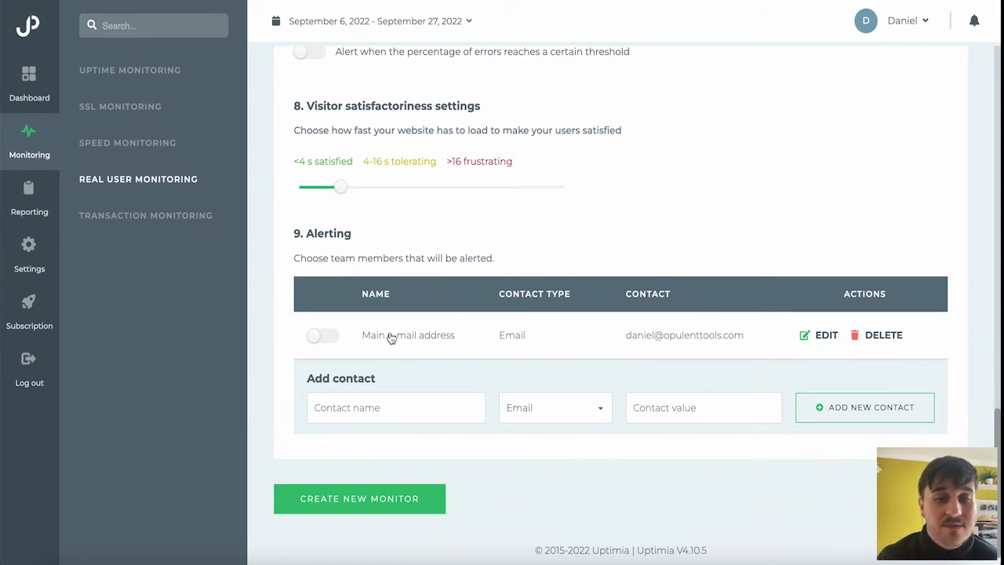
Open a new transaction monitor form and review its first URL step and notification defaults
{"action": "left_click", "coordinate": [167, 223]}
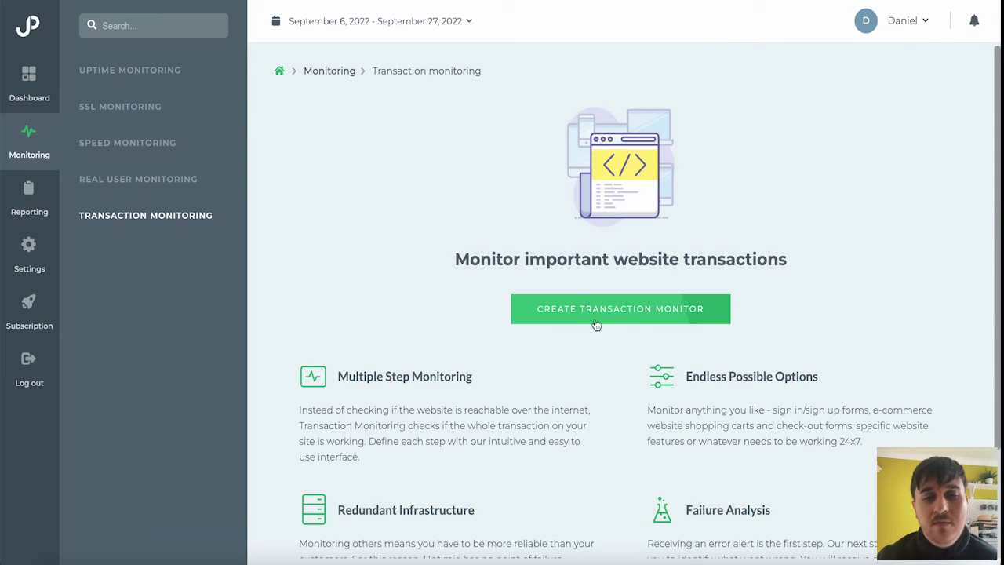
{"action": "left_click", "coordinate": [594, 316]}
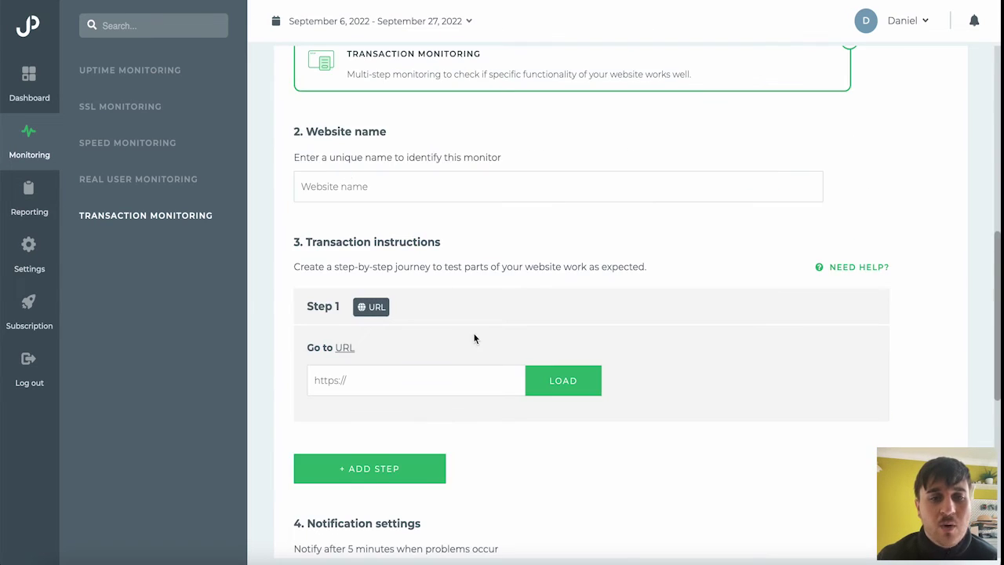
{"action": "scroll", "coordinate": [474, 338], "scroll_direction": "down", "scroll_amount": 2}
{"action": "left_click", "coordinate": [381, 221]}
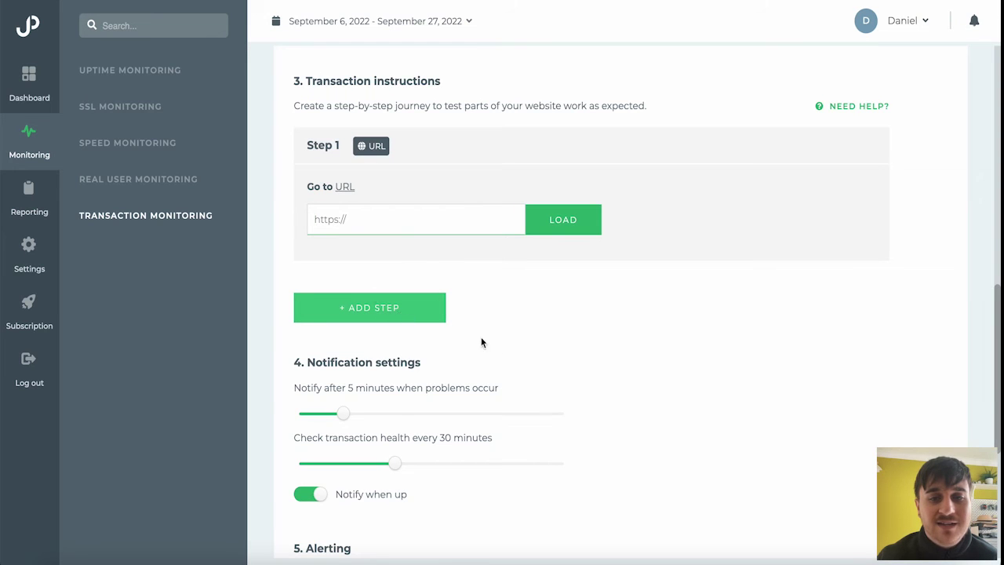
{"action": "scroll", "coordinate": [506, 347], "scroll_direction": "down", "scroll_amount": 3}
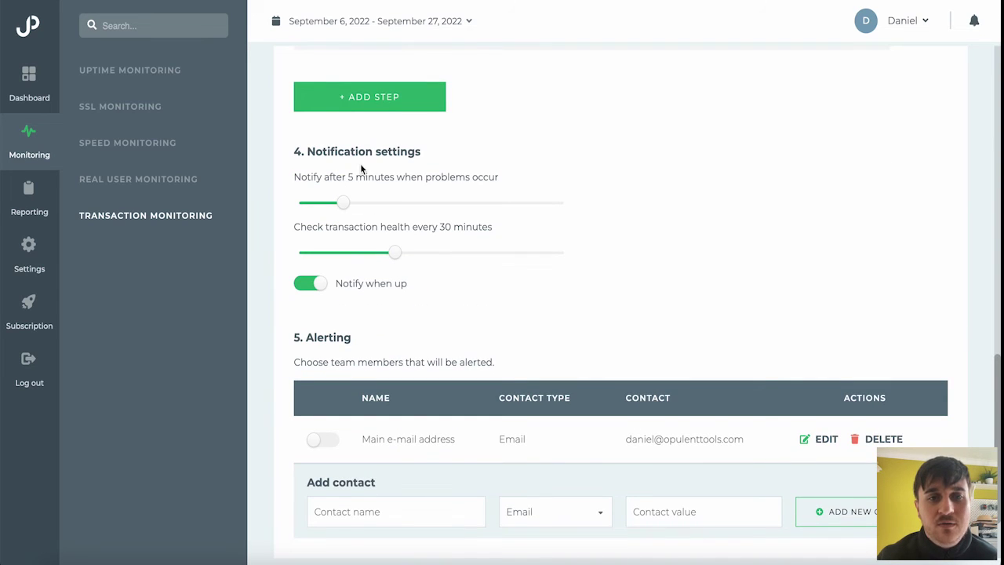
{"action": "scroll", "coordinate": [361, 167], "scroll_direction": "down", "scroll_amount": 2}
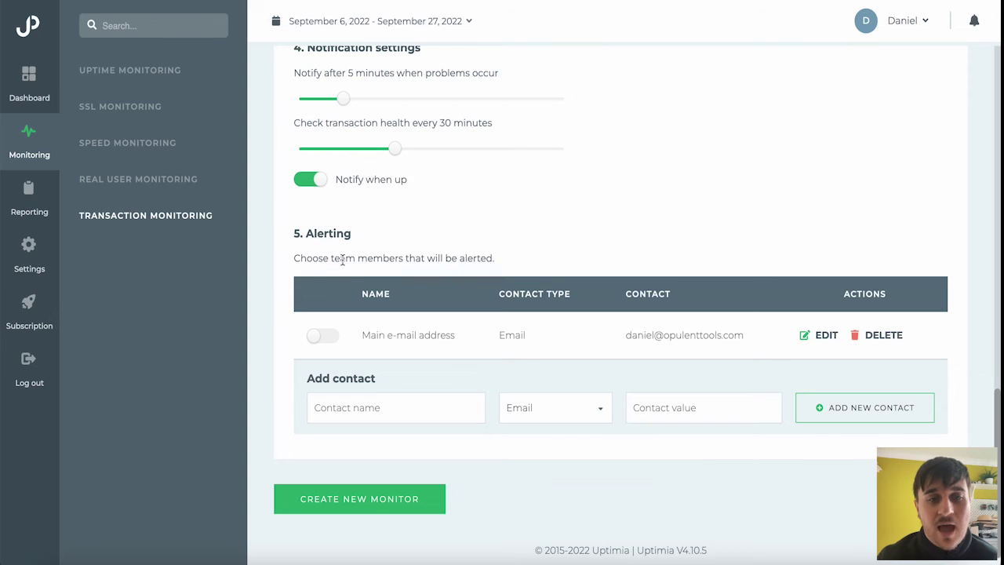
Go to My Contacts and check the contact types, keeping Email
{"action": "left_click", "coordinate": [30, 198]}
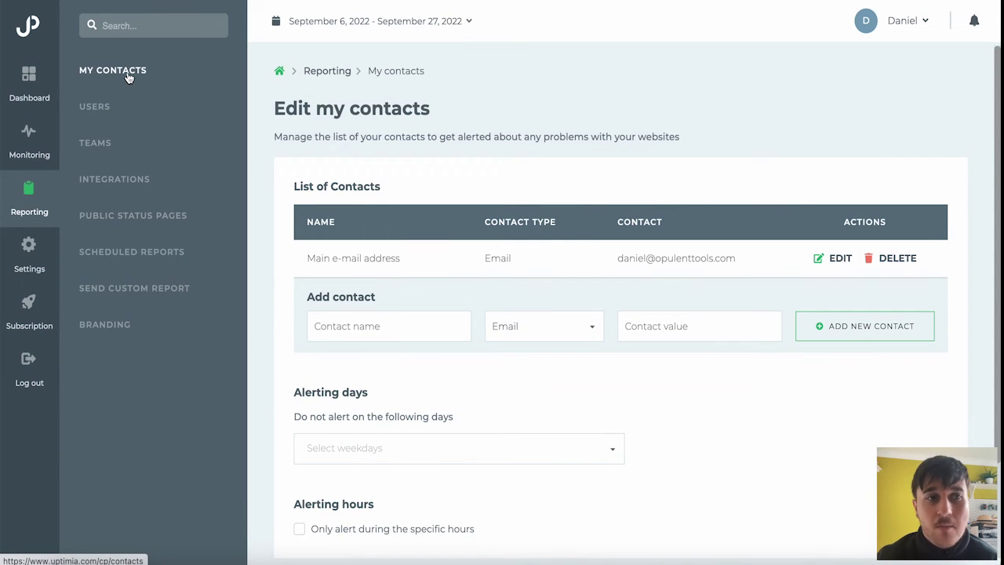
{"action": "scroll", "coordinate": [486, 294], "scroll_direction": "down", "scroll_amount": 1}
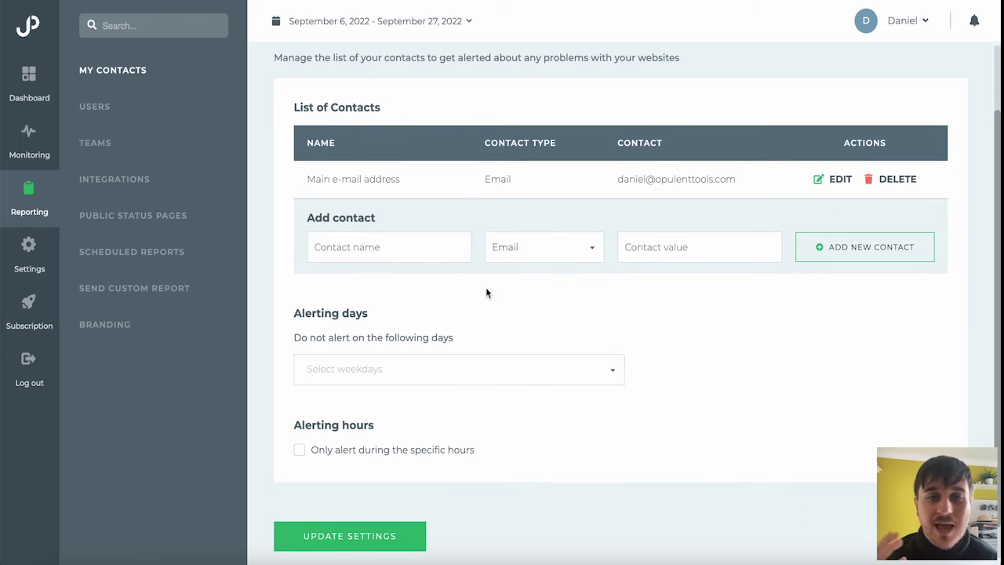
{"action": "left_click", "coordinate": [533, 247]}
{"action": "left_click", "coordinate": [535, 248]}
{"action": "scroll", "coordinate": [539, 341], "scroll_direction": "down", "scroll_amount": 1}
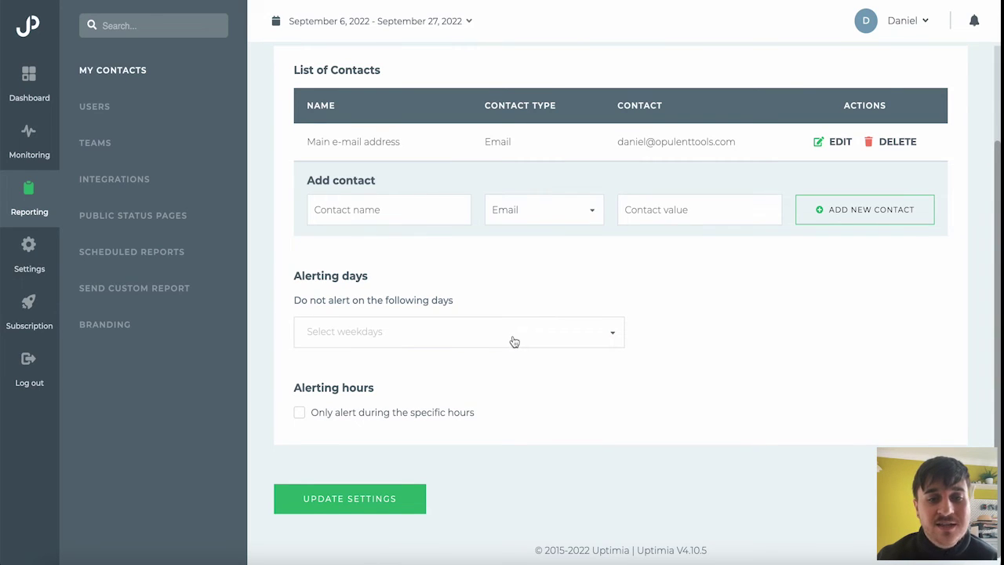
Exclude Wednesdays and Fridays from contact alerting
{"action": "left_click", "coordinate": [511, 340]}
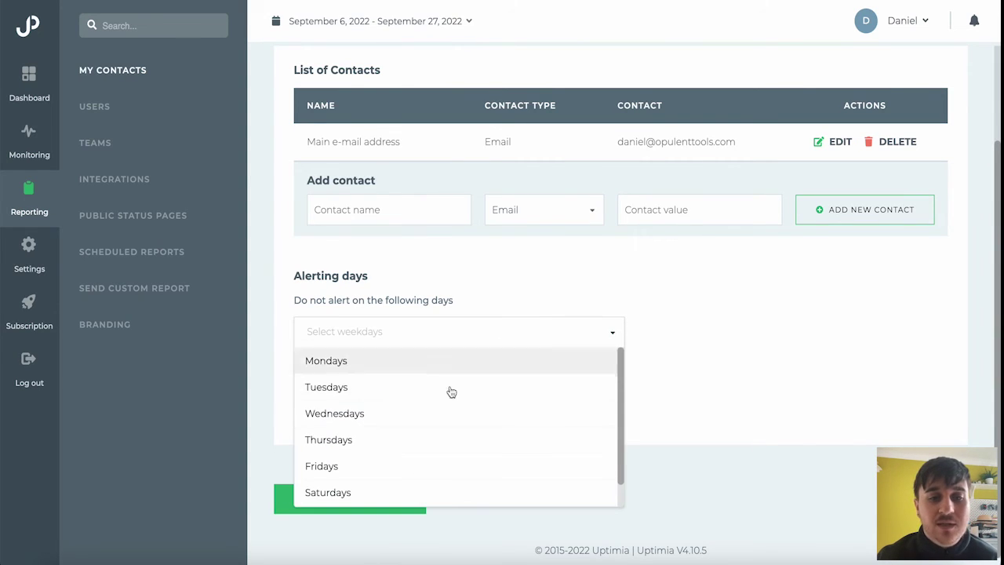
{"action": "scroll", "coordinate": [436, 405], "scroll_direction": "down", "scroll_amount": 1}
{"action": "left_click", "coordinate": [367, 389]}
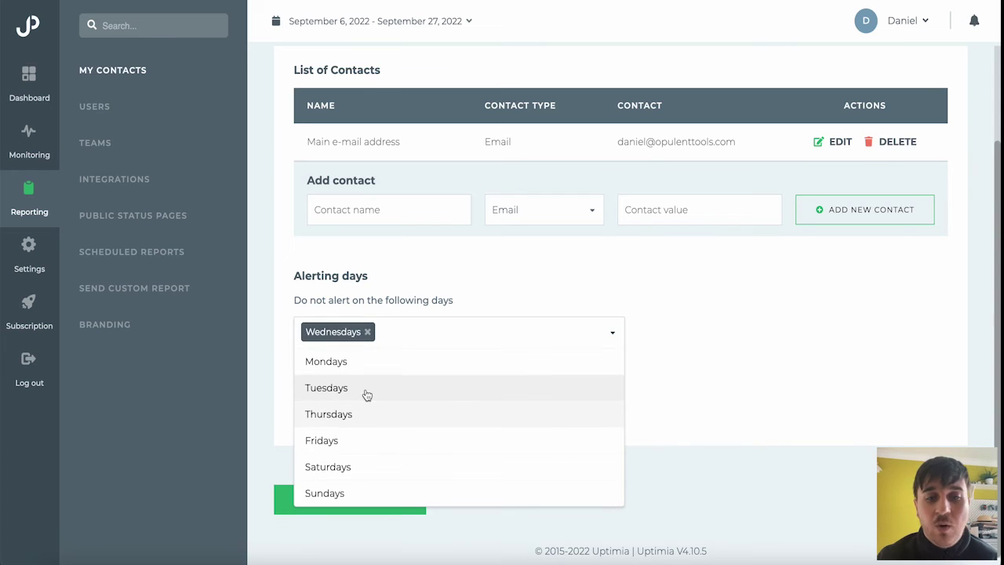
{"action": "left_click", "coordinate": [406, 445]}
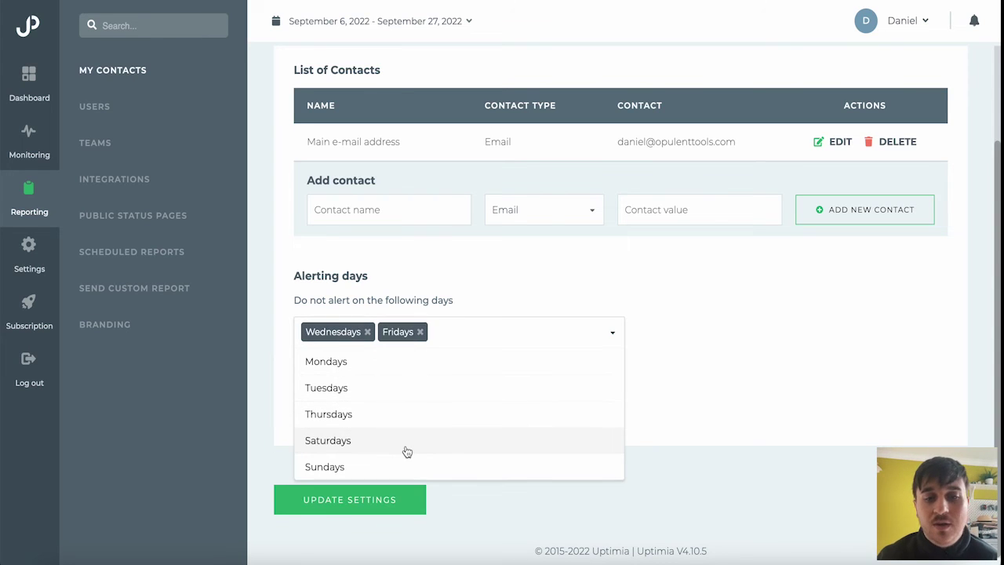
{"action": "left_click", "coordinate": [706, 382]}
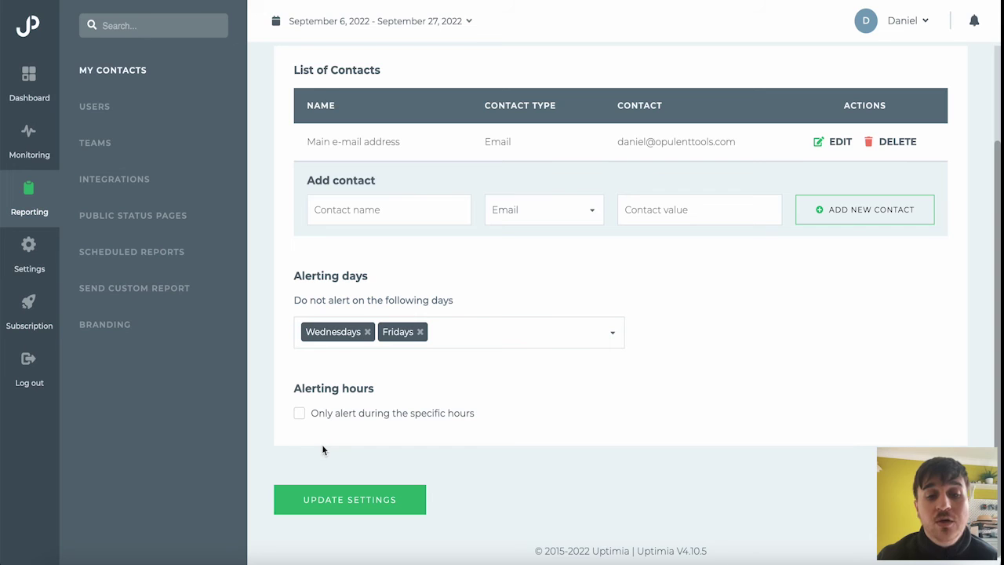
Toggle specific-hours alerting on and back off, then go to the Users page
{"action": "left_click", "coordinate": [300, 416]}
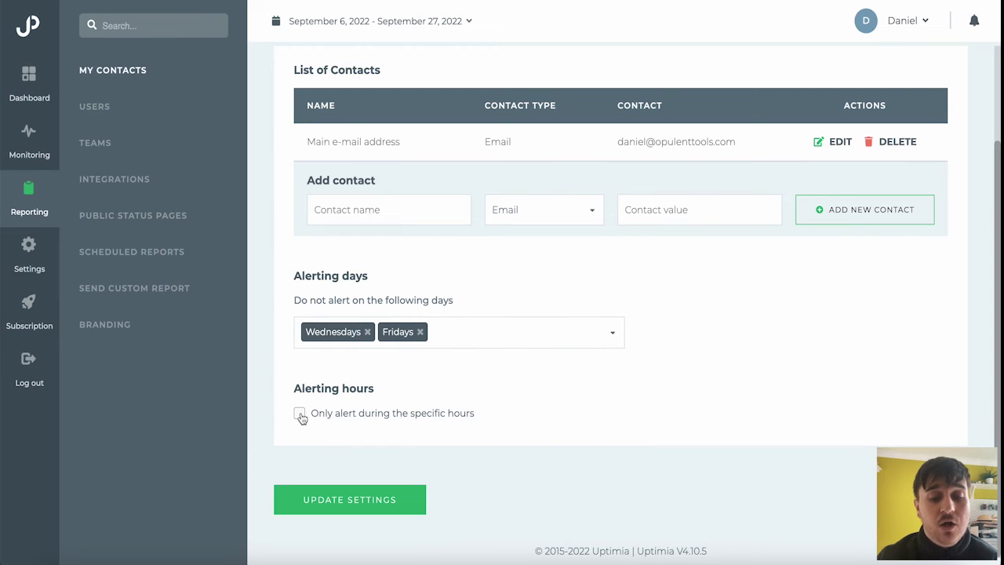
{"action": "left_click", "coordinate": [300, 415]}
{"action": "scroll", "coordinate": [428, 439], "scroll_direction": "up", "scroll_amount": 3}
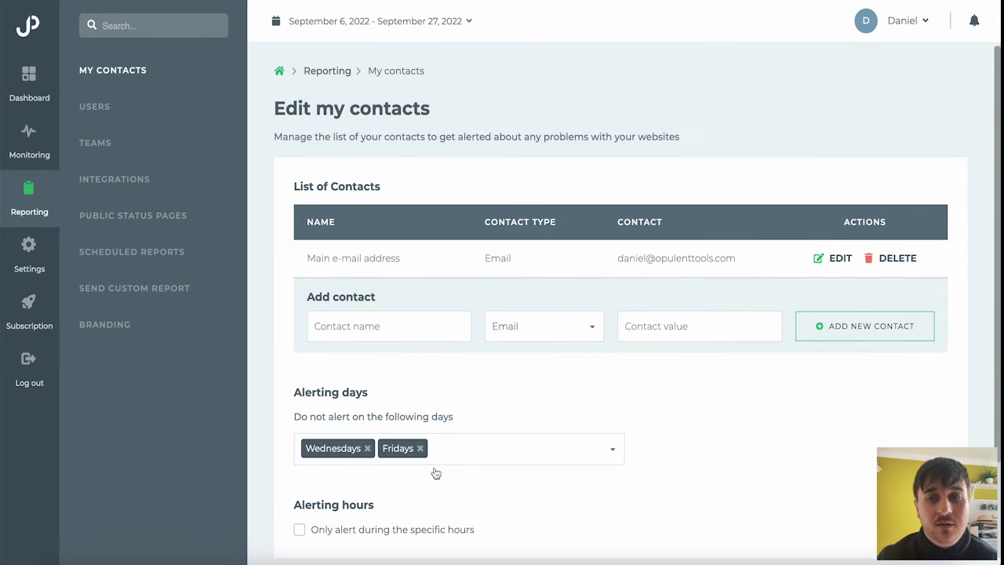
{"action": "scroll", "coordinate": [358, 264], "scroll_direction": "down", "scroll_amount": 3}
{"action": "left_click", "coordinate": [100, 108]}
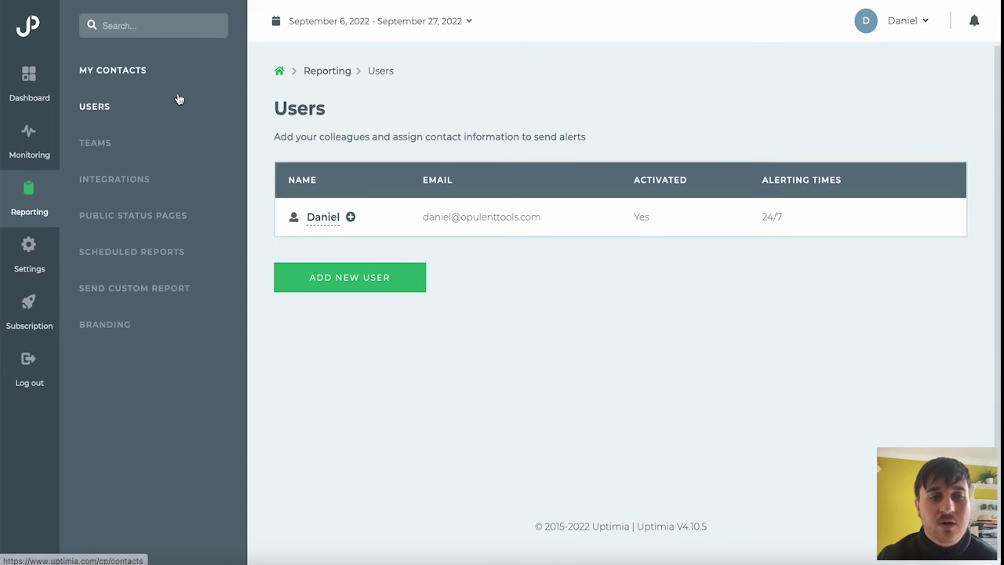
Open a new team form with a member added, then browse the Slack, WhatsApp and Twilio integration tiles
{"action": "left_click", "coordinate": [102, 142]}
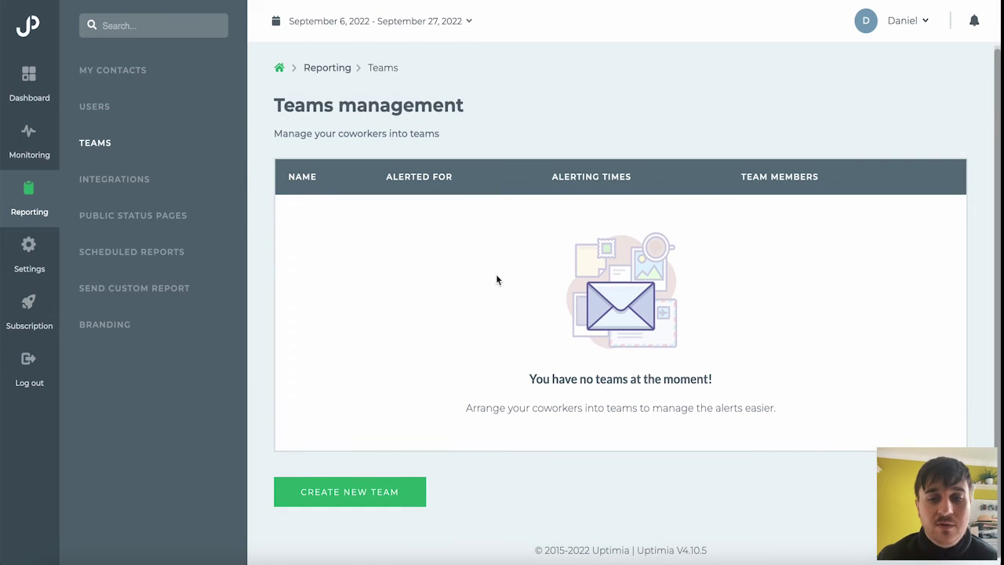
{"action": "left_click", "coordinate": [376, 500]}
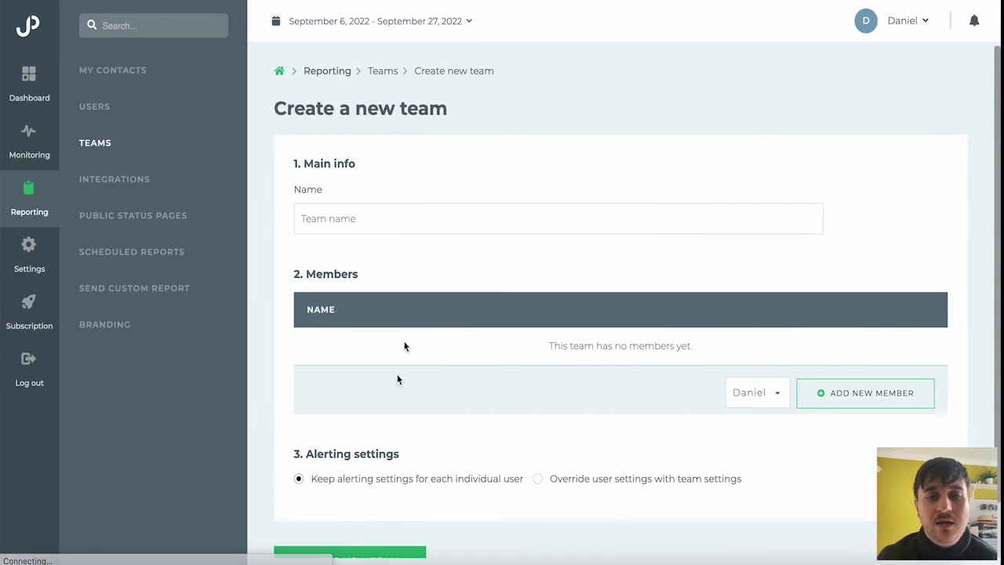
{"action": "scroll", "coordinate": [455, 185], "scroll_direction": "down", "scroll_amount": 1}
{"action": "left_click", "coordinate": [380, 160]}
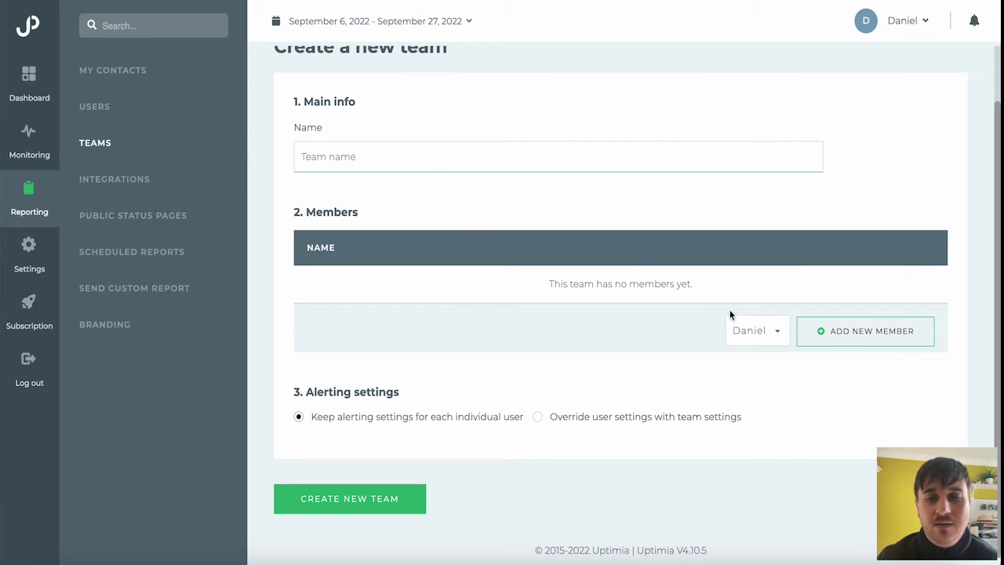
{"action": "left_click", "coordinate": [849, 343]}
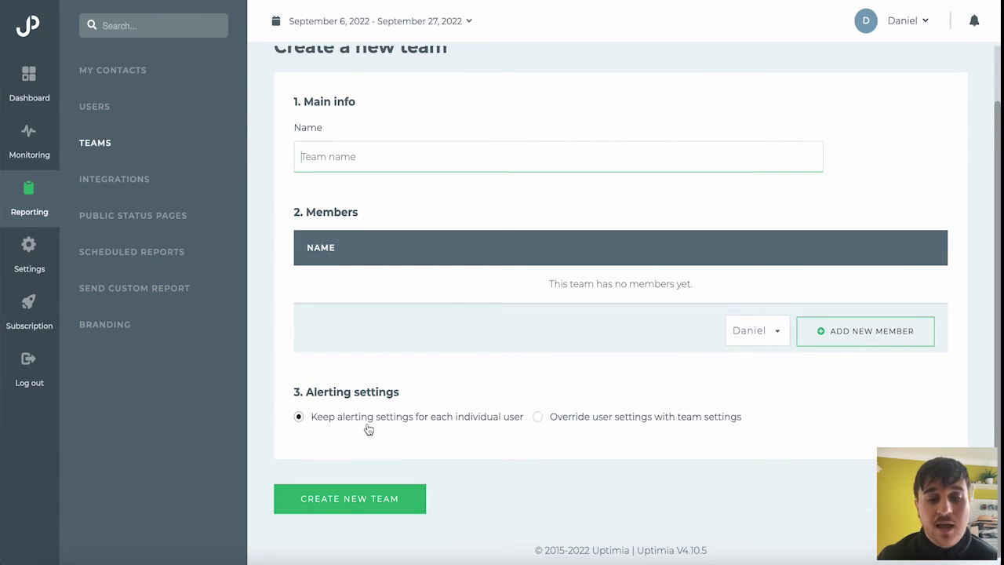
{"action": "left_click", "coordinate": [114, 178]}
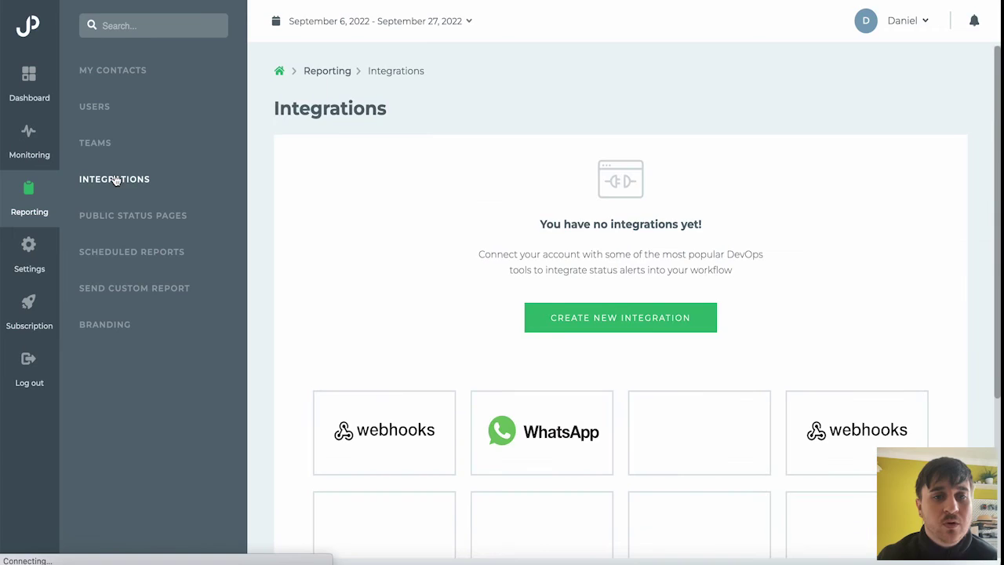
{"action": "scroll", "coordinate": [524, 245], "scroll_direction": "down", "scroll_amount": 3}
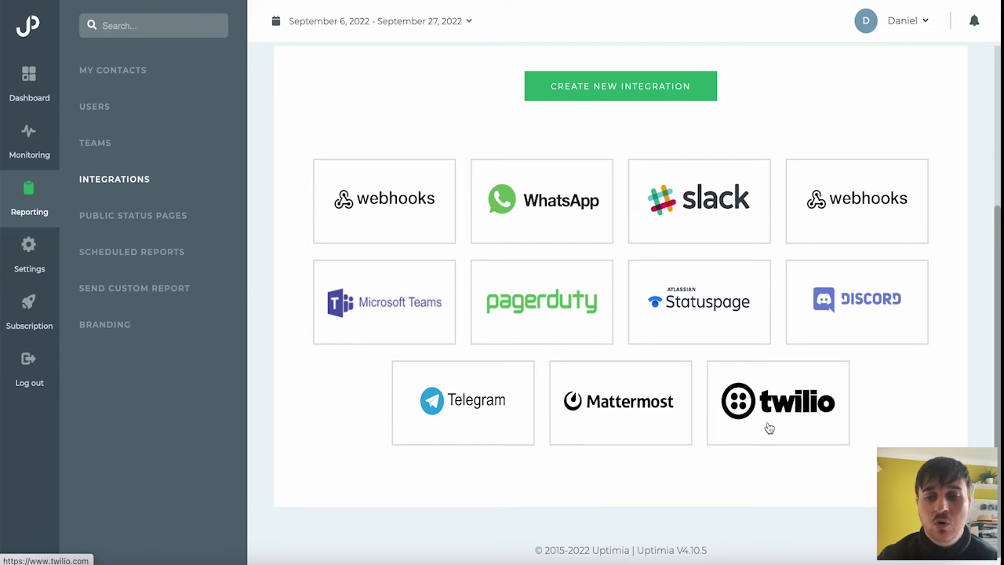
Start a new public status page and look over its name, URL name and custom domain fields
{"action": "left_click", "coordinate": [152, 222]}
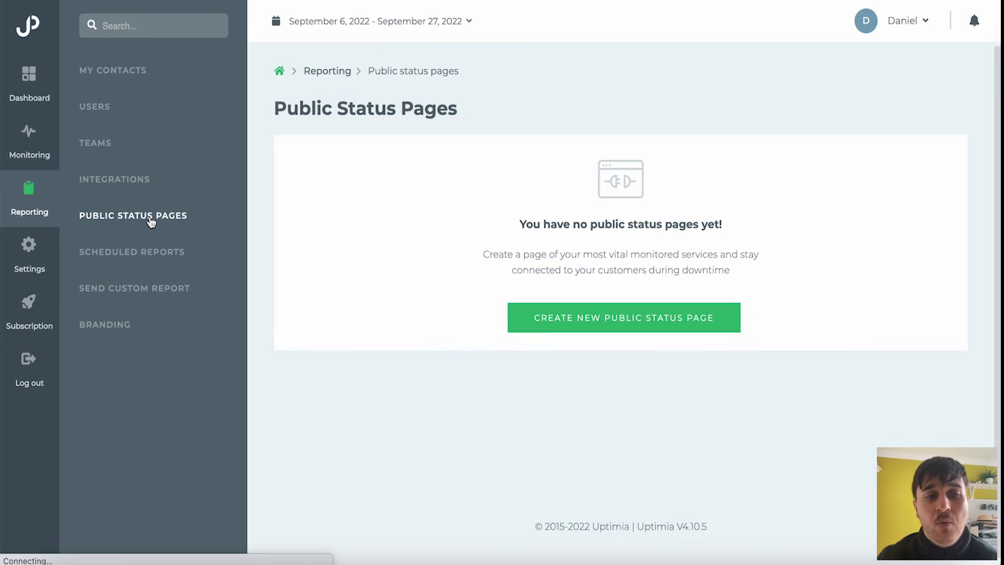
{"action": "left_click", "coordinate": [593, 329]}
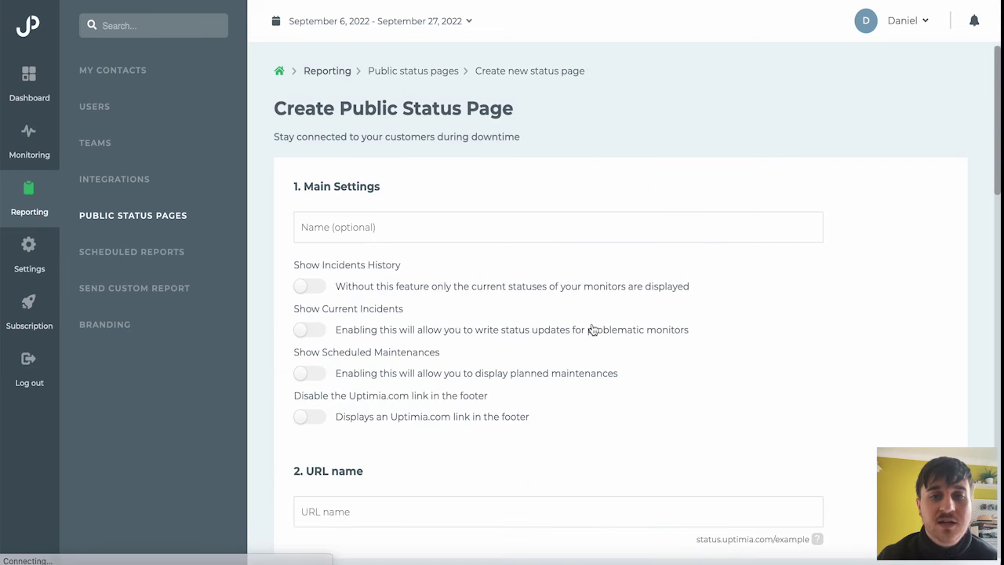
{"action": "left_click", "coordinate": [524, 234]}
{"action": "scroll", "coordinate": [415, 144], "scroll_direction": "down", "scroll_amount": 3}
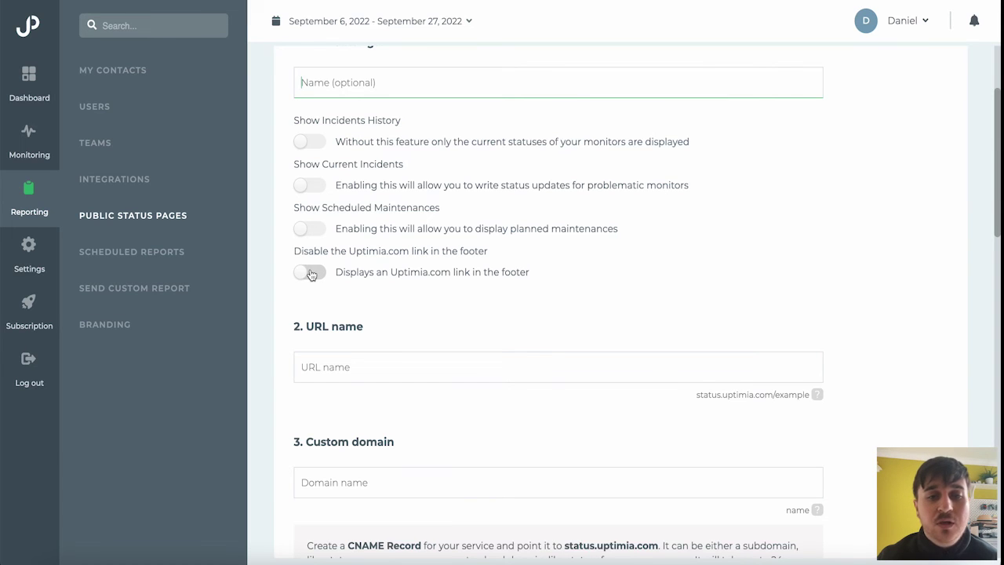
{"action": "scroll", "coordinate": [460, 335], "scroll_direction": "down", "scroll_amount": 3}
{"action": "left_click", "coordinate": [374, 205]}
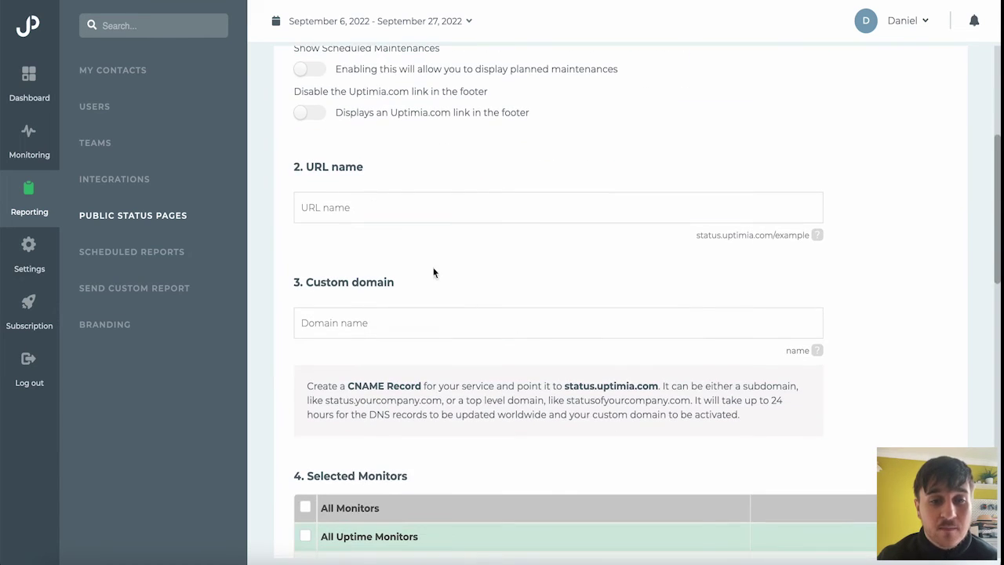
{"action": "scroll", "coordinate": [373, 206], "scroll_direction": "down", "scroll_amount": 2}
{"action": "left_click", "coordinate": [353, 206]}
{"action": "scroll", "coordinate": [390, 252], "scroll_direction": "up", "scroll_amount": 1}
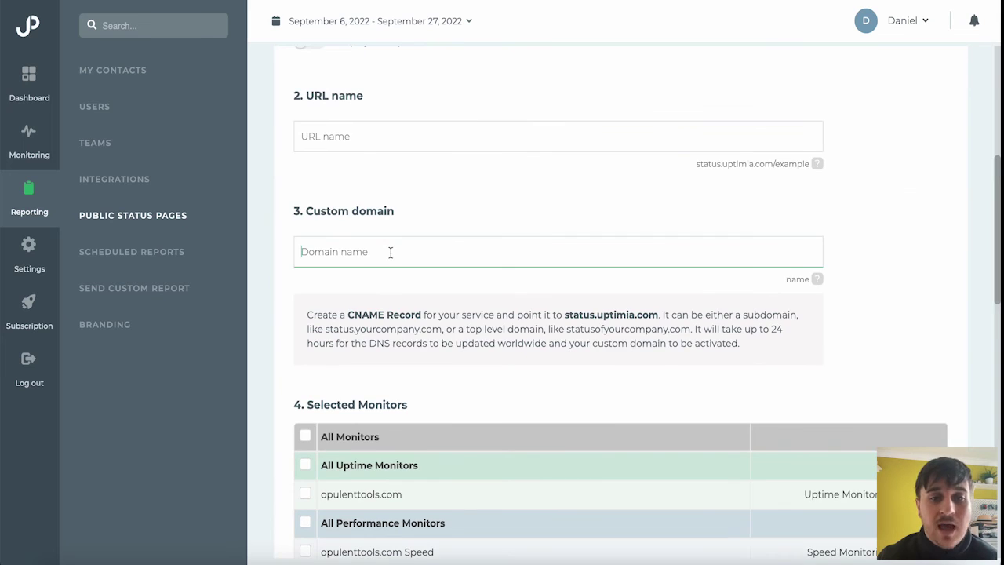
{"action": "scroll", "coordinate": [518, 382], "scroll_direction": "down", "scroll_amount": 5}
Tick All Uptime Monitors, All Performance Monitors and All Monitors for the status page
{"action": "left_click", "coordinate": [305, 179]}
{"action": "left_click", "coordinate": [305, 237]}
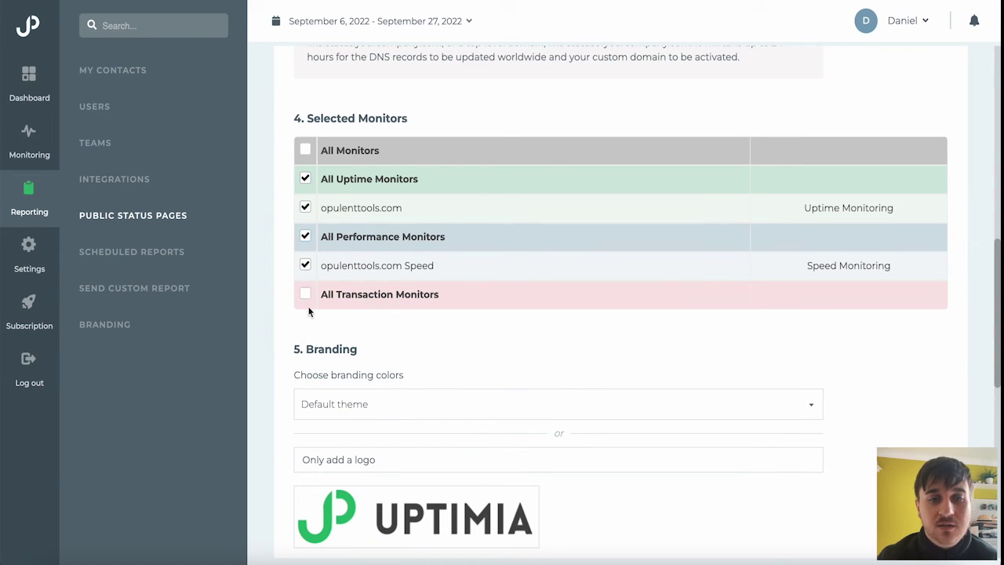
{"action": "left_click", "coordinate": [305, 150]}
{"action": "scroll", "coordinate": [560, 366], "scroll_direction": "down", "scroll_amount": 4}
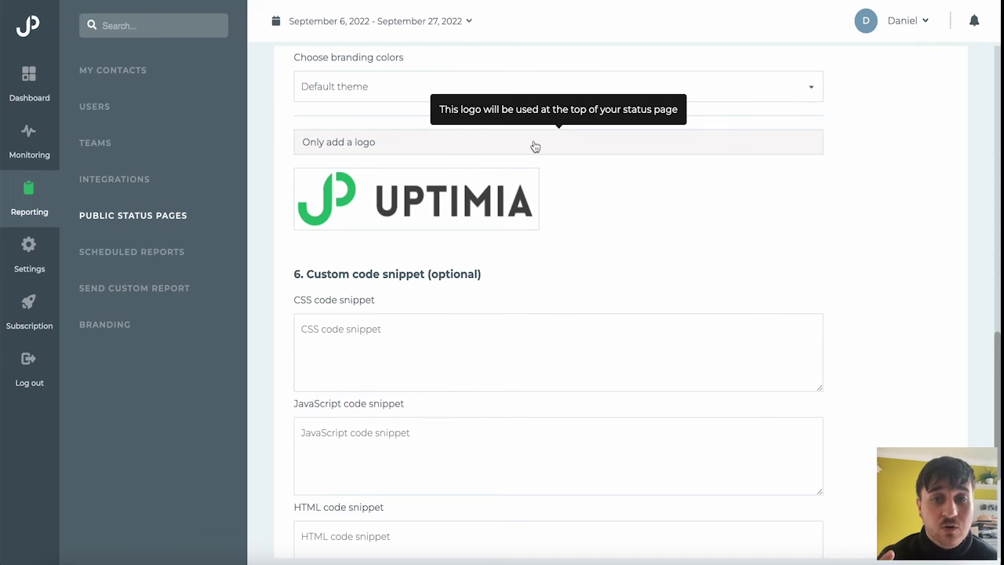
{"action": "scroll", "coordinate": [536, 147], "scroll_direction": "down", "scroll_amount": 3}
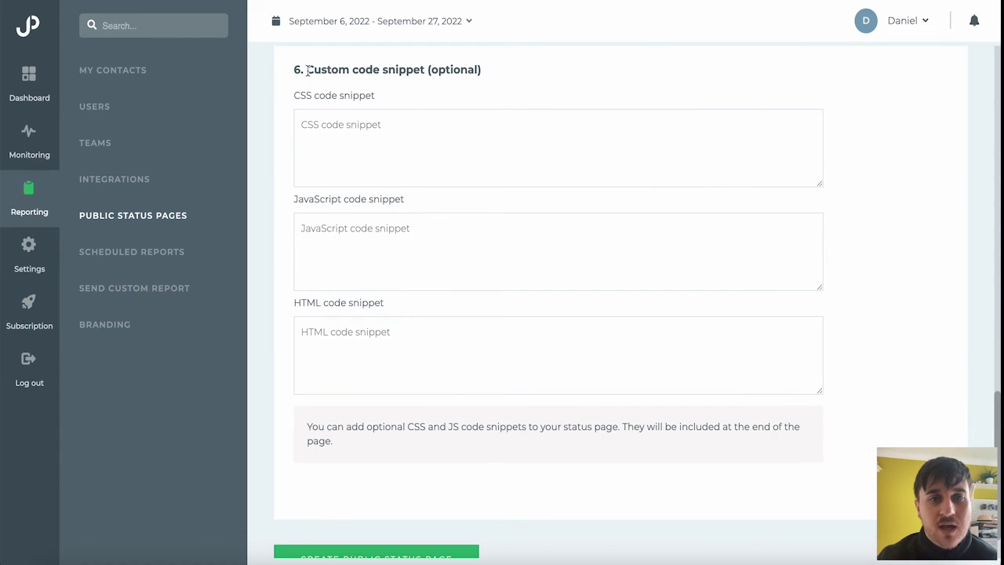
{"action": "scroll", "coordinate": [508, 91], "scroll_direction": "down", "scroll_amount": 1}
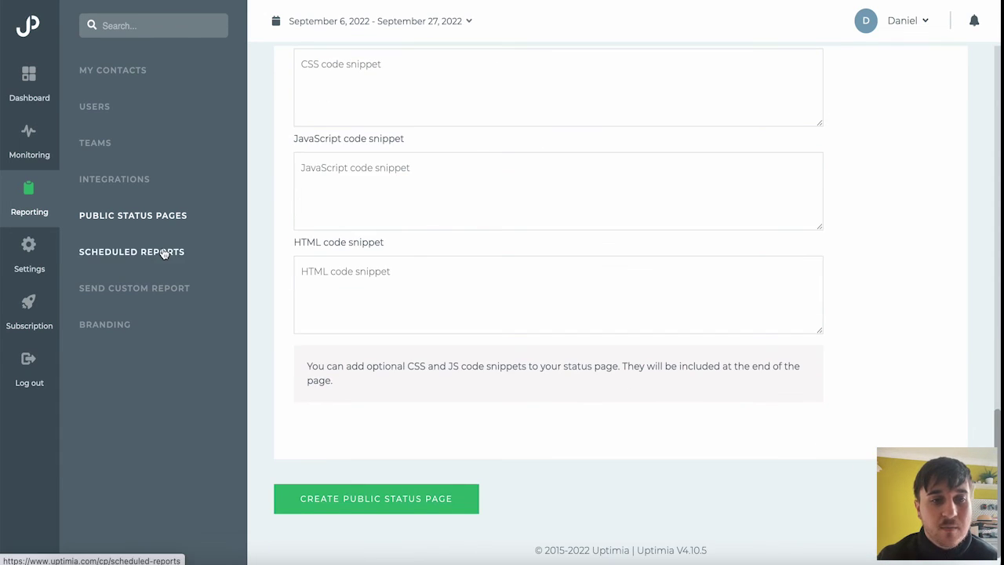
Start a new scheduled report and set its frequency to Quarterly
{"action": "left_click", "coordinate": [253, 252]}
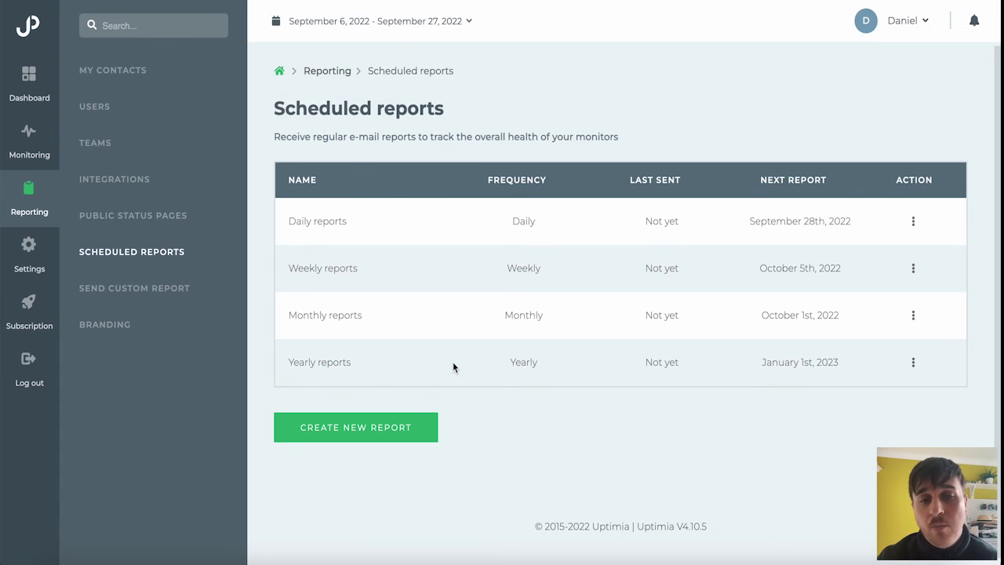
{"action": "left_click", "coordinate": [385, 434]}
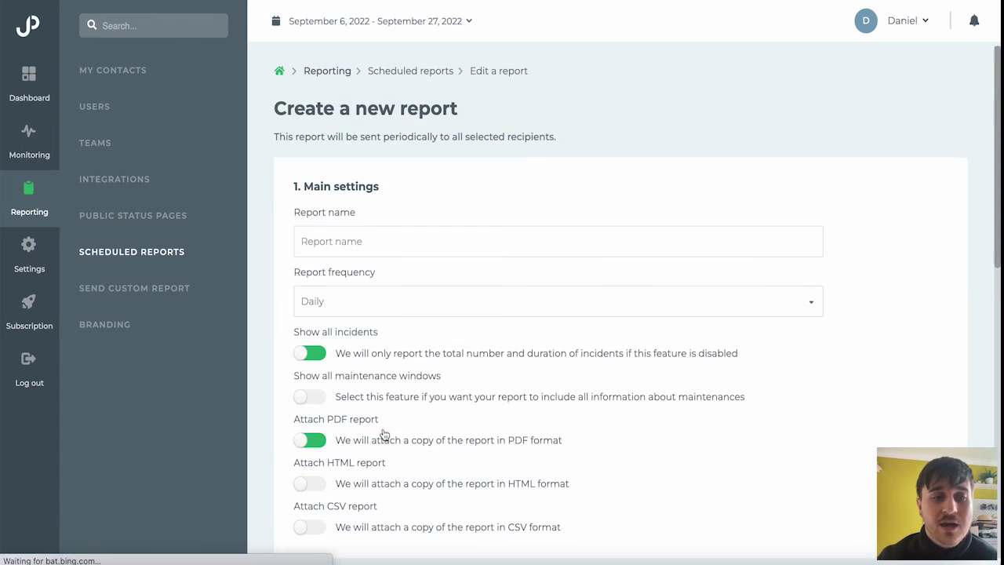
{"action": "scroll", "coordinate": [364, 156], "scroll_direction": "down", "scroll_amount": 1}
{"action": "left_click", "coordinate": [385, 212]}
{"action": "left_click", "coordinate": [387, 218]}
{"action": "left_click", "coordinate": [388, 220]}
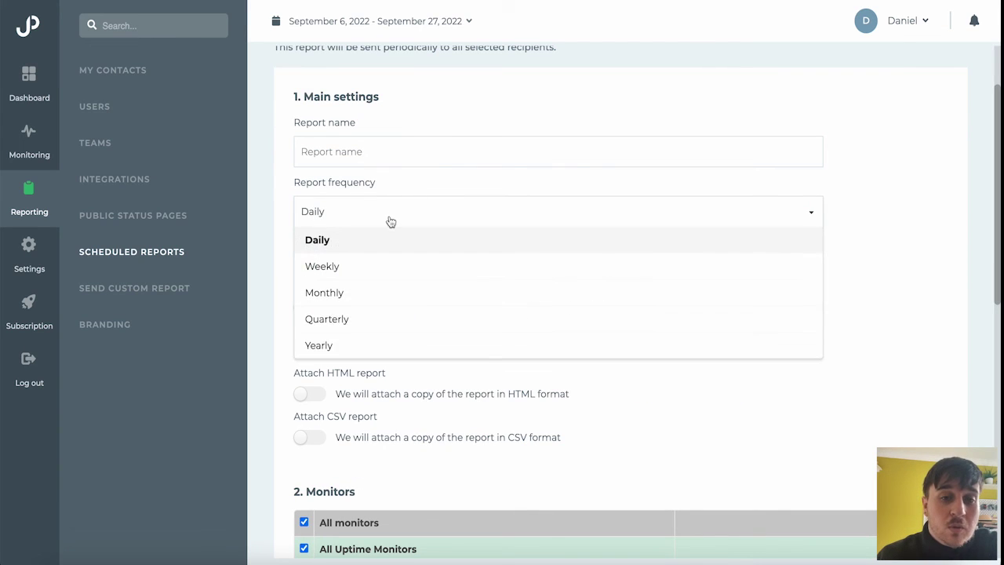
{"action": "left_click", "coordinate": [365, 322]}
Review the rest of the report form: incidents shown, PDF attached, all monitors included
{"action": "scroll", "coordinate": [616, 287], "scroll_direction": "down", "scroll_amount": 2}
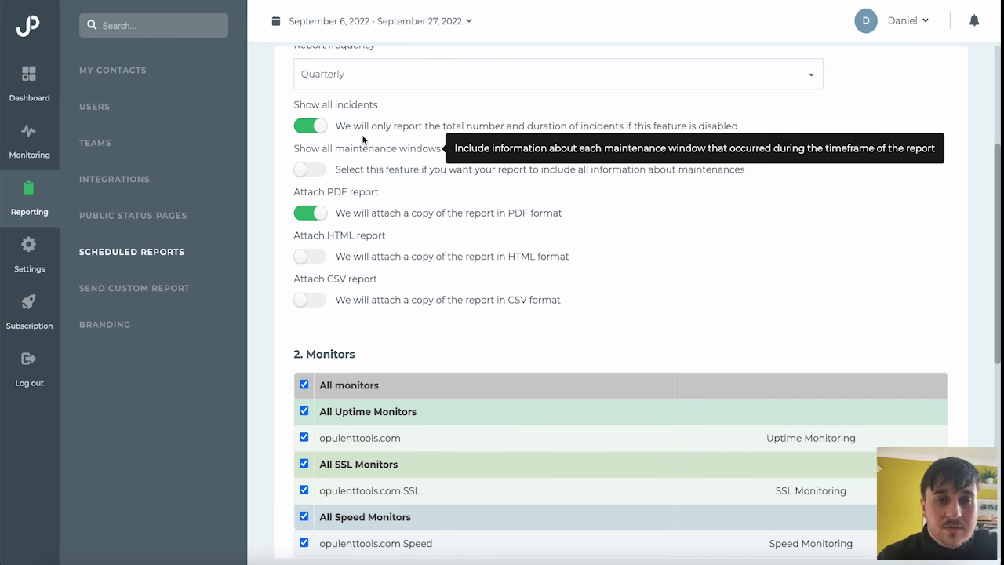
{"action": "mouse_move", "coordinate": [364, 152]}
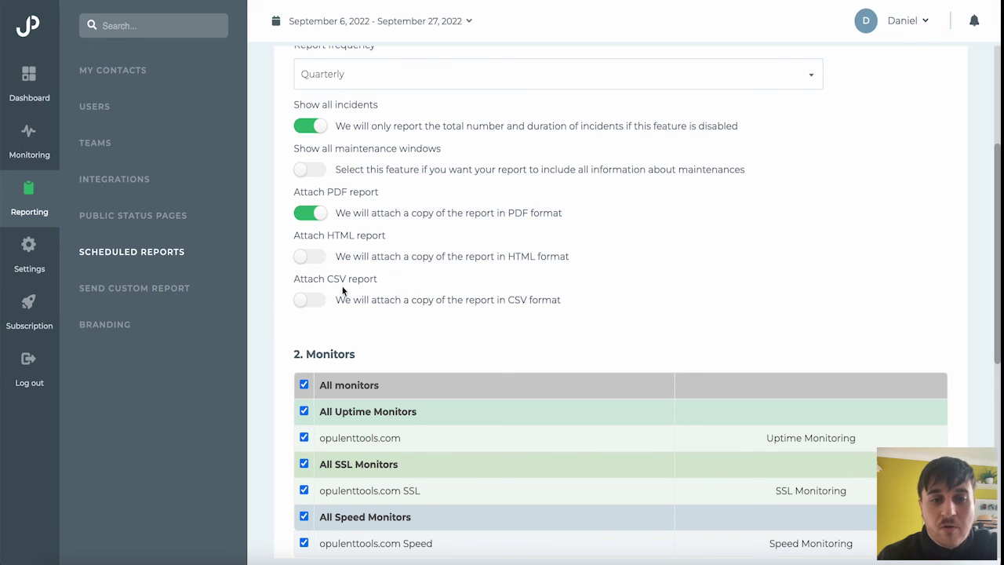
{"action": "scroll", "coordinate": [526, 384], "scroll_direction": "down", "scroll_amount": 6}
{"action": "scroll", "coordinate": [518, 396], "scroll_direction": "up", "scroll_amount": 3}
{"action": "scroll", "coordinate": [500, 401], "scroll_direction": "down", "scroll_amount": 2}
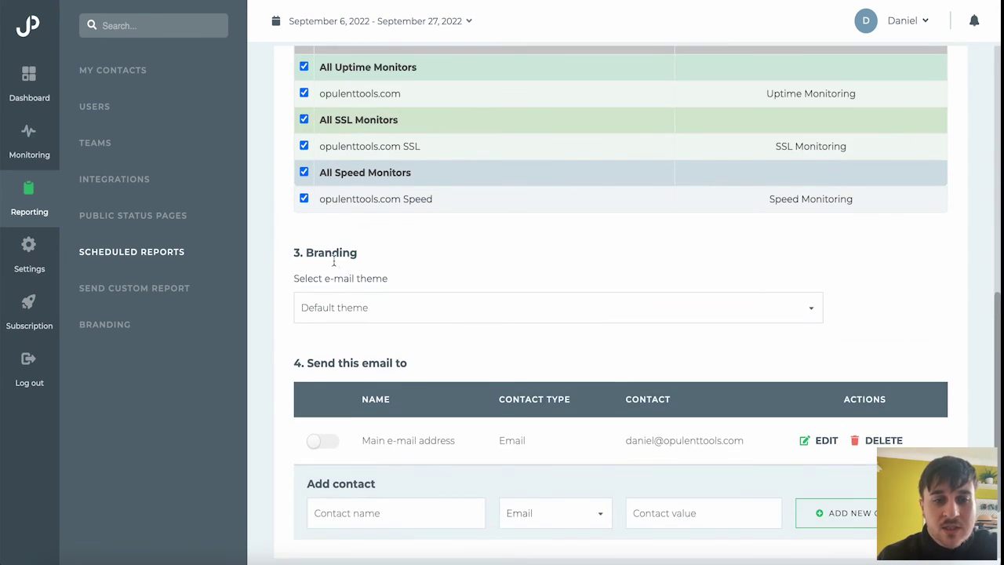
{"action": "scroll", "coordinate": [336, 259], "scroll_direction": "down", "scroll_amount": 2}
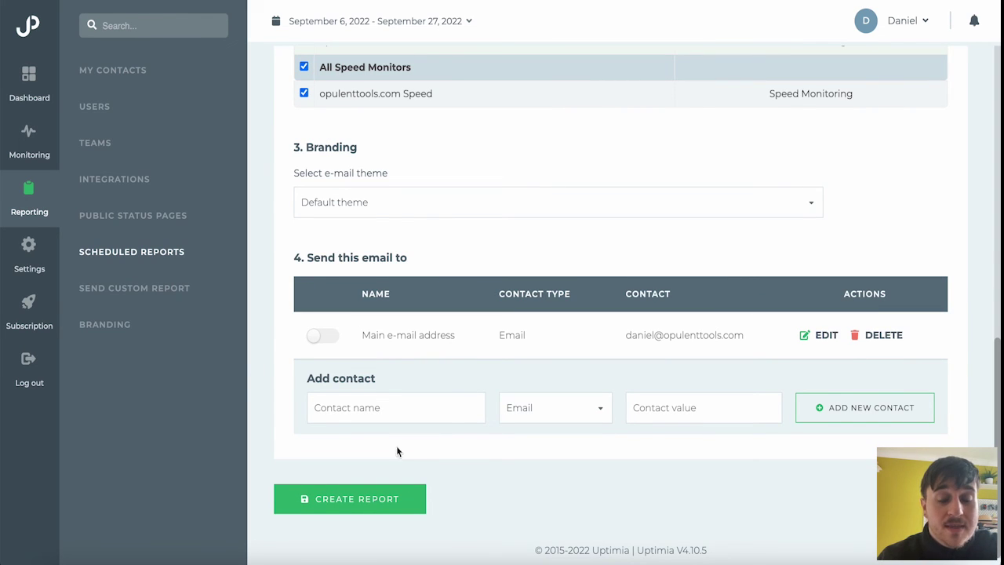
Pass through the custom report page and start a new e-mail branding theme
{"action": "left_click", "coordinate": [176, 285]}
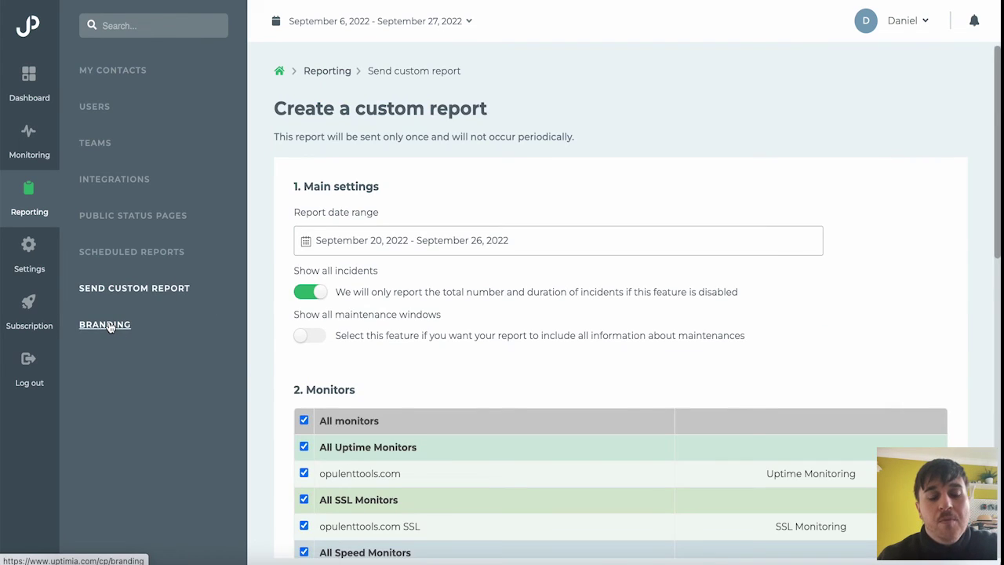
{"action": "left_click", "coordinate": [110, 327]}
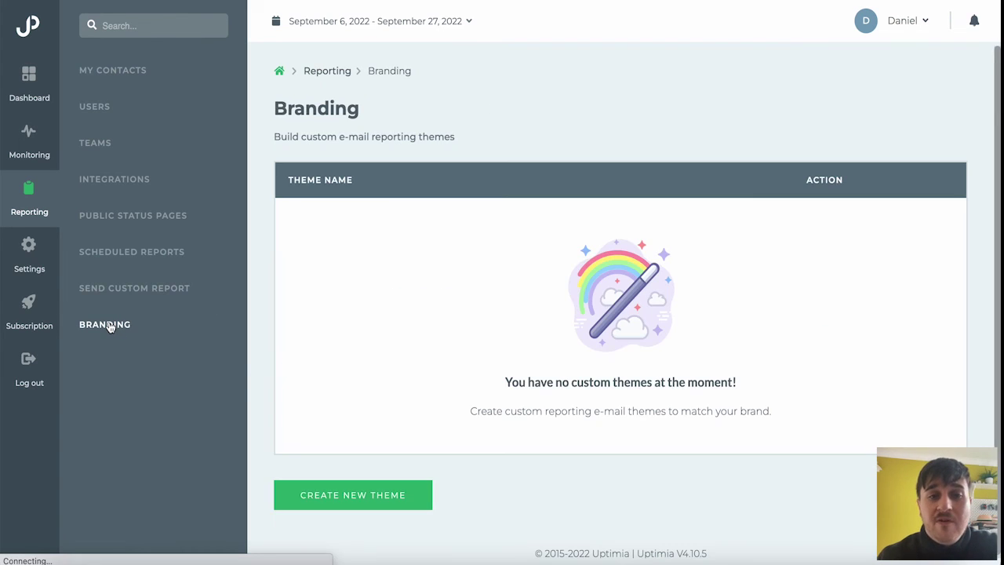
{"action": "left_click", "coordinate": [386, 506]}
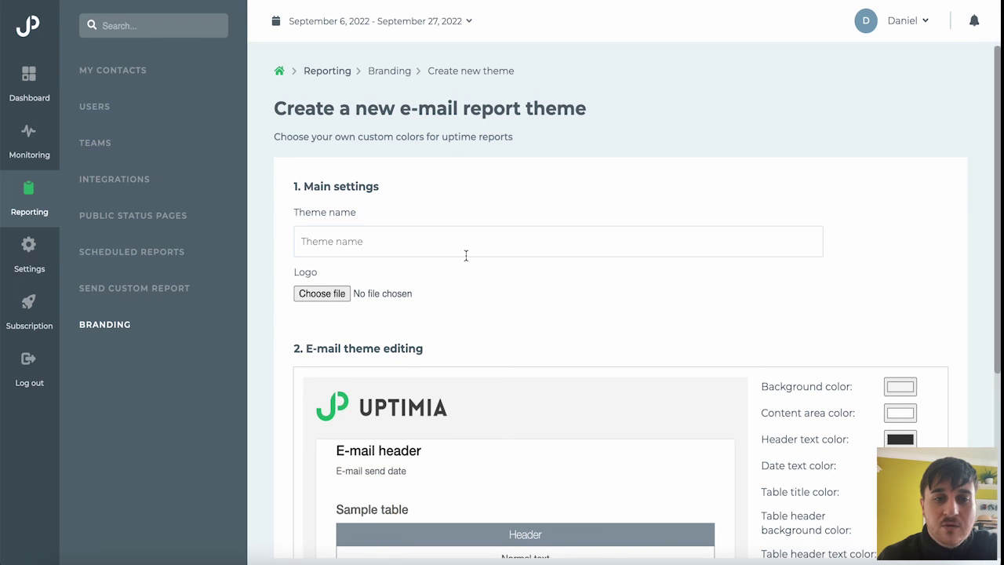
{"action": "left_click", "coordinate": [380, 240]}
{"action": "scroll", "coordinate": [504, 269], "scroll_direction": "down", "scroll_amount": 2}
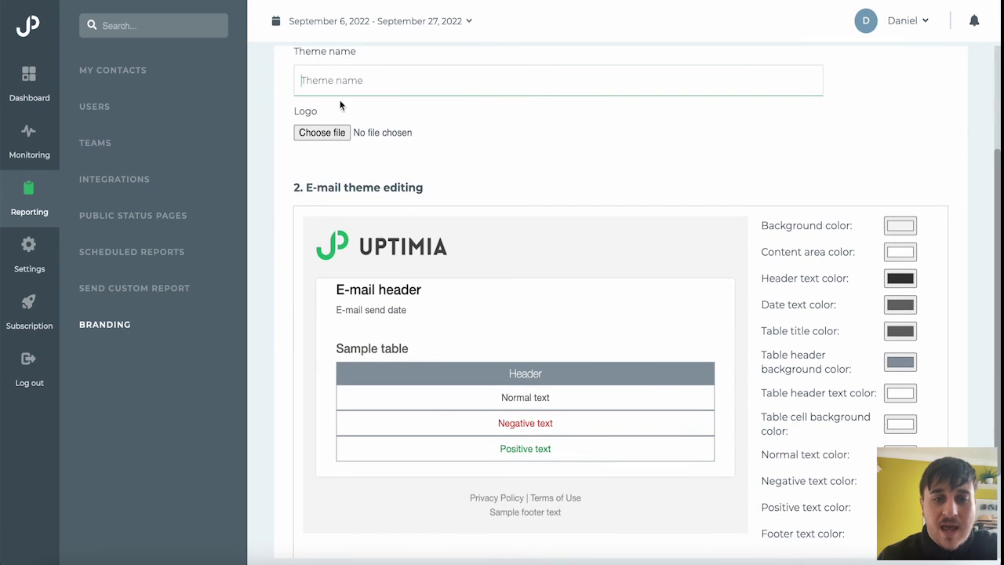
{"action": "scroll", "coordinate": [760, 136], "scroll_direction": "down", "scroll_amount": 3}
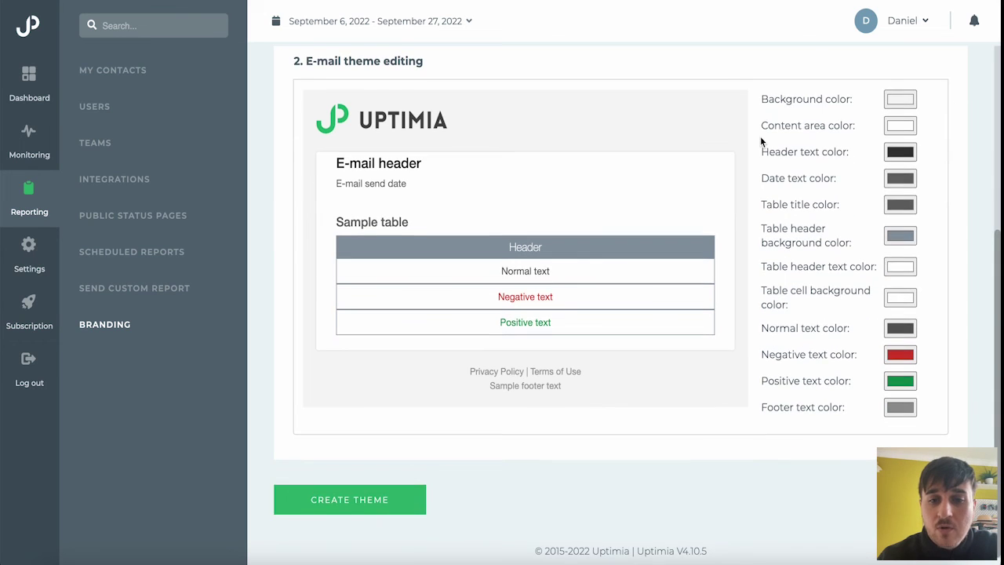
{"action": "scroll", "coordinate": [761, 136], "scroll_direction": "up", "scroll_amount": 1}
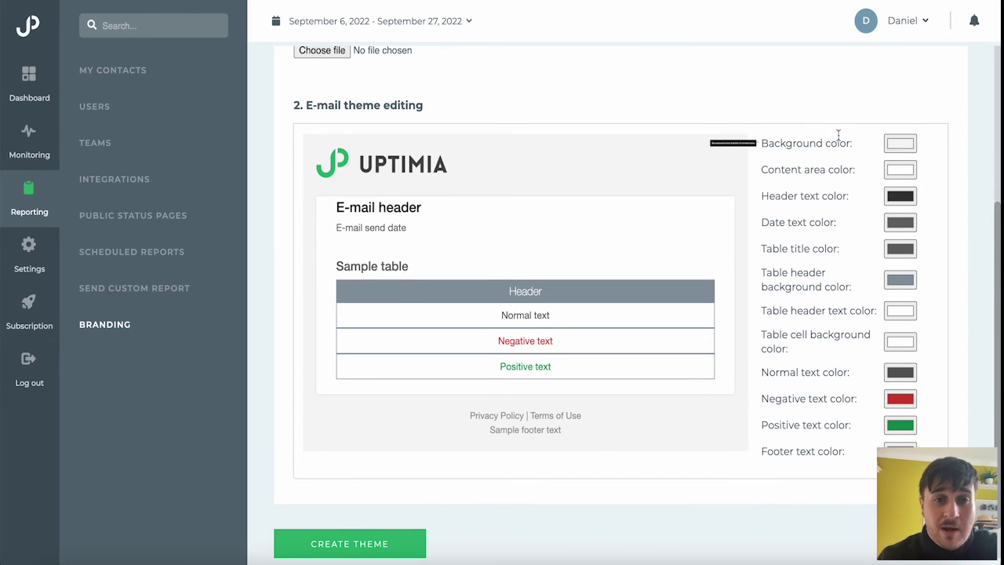
Make the theme background red and the content area black
{"action": "left_click", "coordinate": [902, 145]}
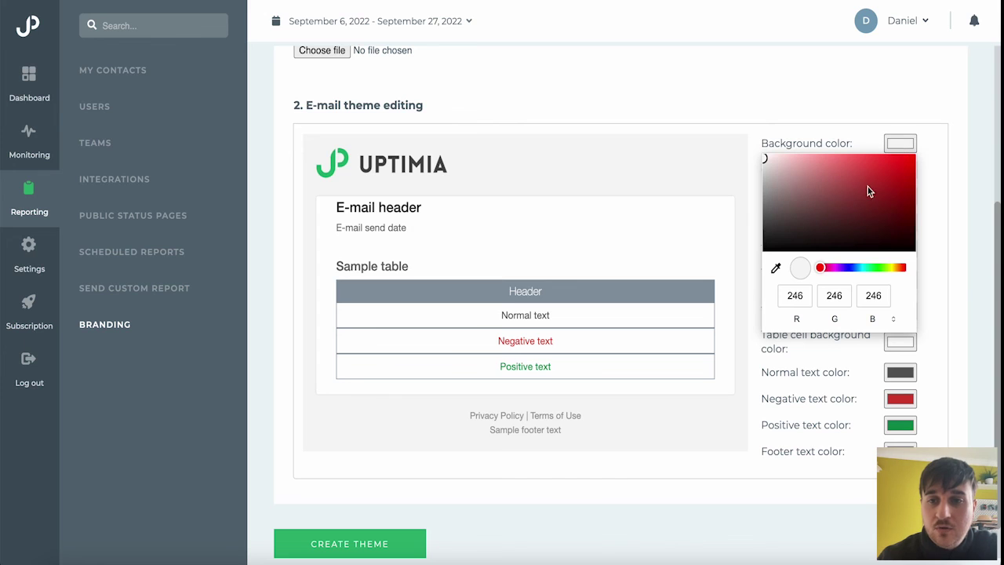
{"action": "left_click", "coordinate": [897, 167]}
{"action": "left_click", "coordinate": [879, 97]}
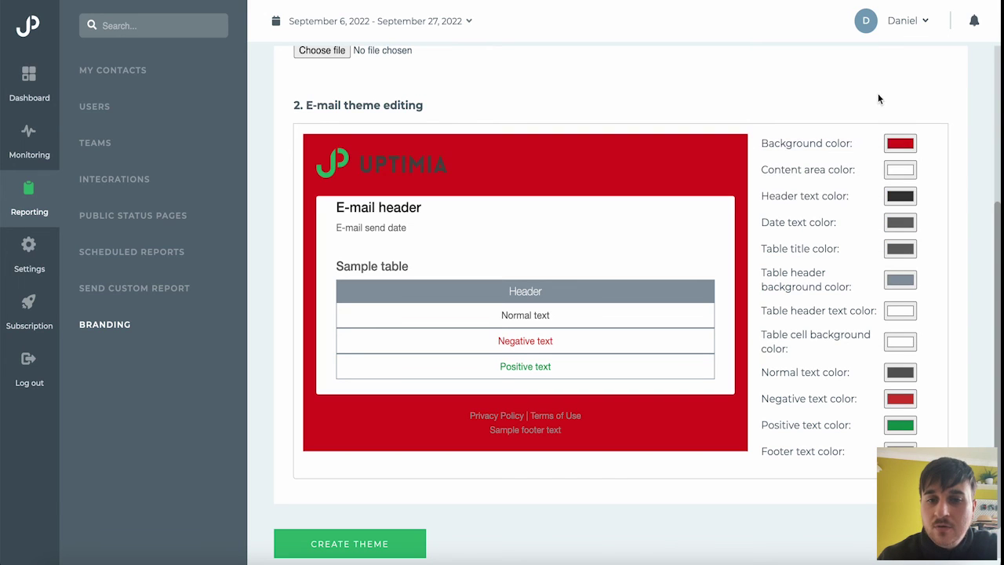
{"action": "left_click", "coordinate": [902, 174]}
{"action": "left_click_drag", "start_coordinate": [849, 238], "coordinate": [836, 317]}
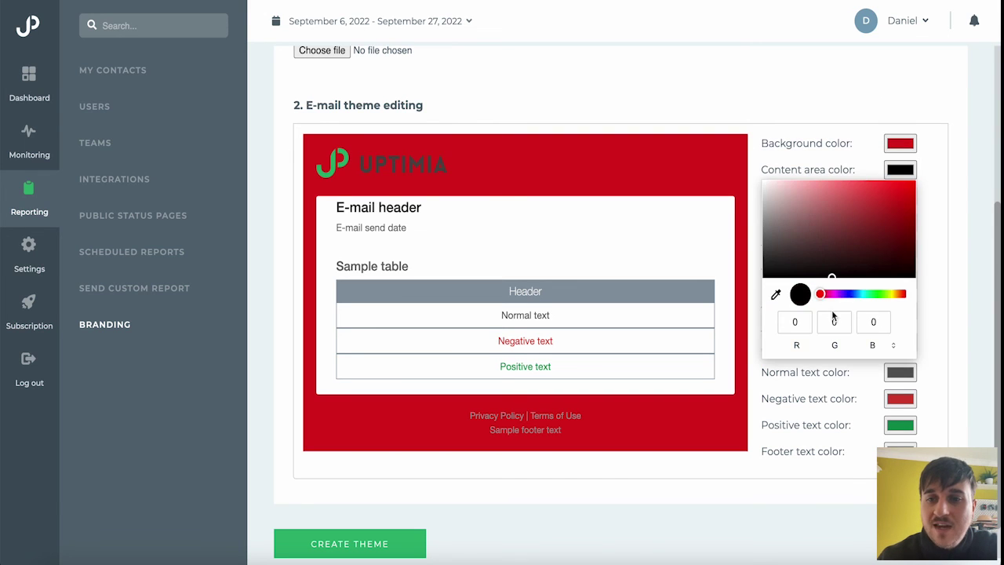
{"action": "left_click", "coordinate": [739, 60]}
Make the date and table title text white and the table header background blue
{"action": "left_click", "coordinate": [901, 222]}
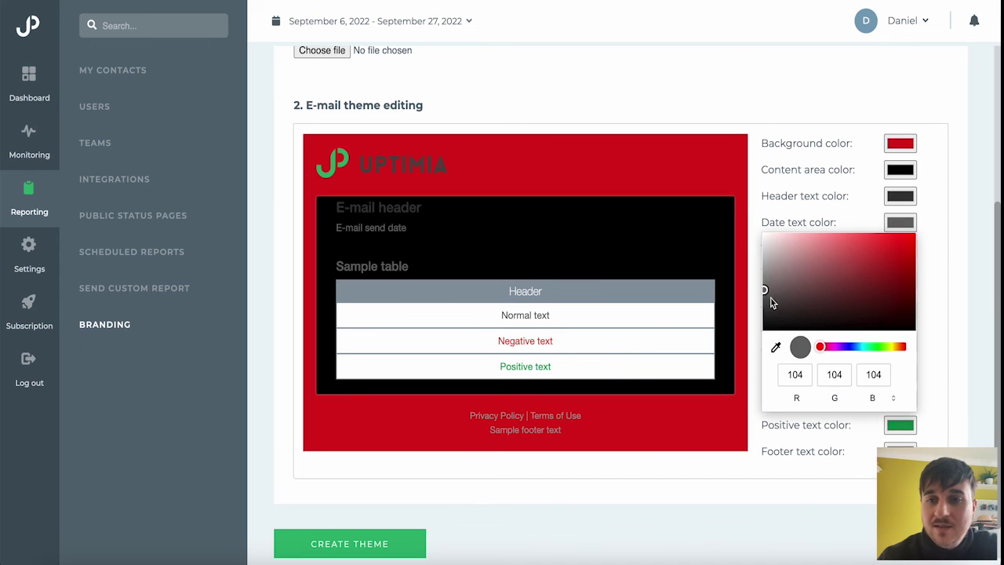
{"action": "left_click_drag", "start_coordinate": [766, 290], "coordinate": [766, 205]}
{"action": "left_click", "coordinate": [774, 58]}
{"action": "left_click", "coordinate": [901, 249]}
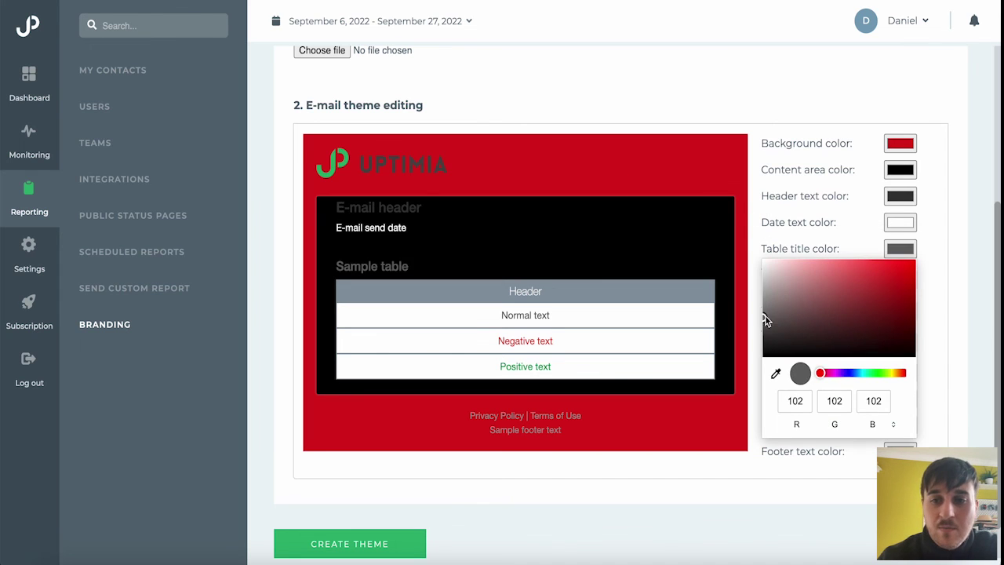
{"action": "left_click_drag", "start_coordinate": [766, 316], "coordinate": [765, 261]}
{"action": "left_click", "coordinate": [697, 88]}
{"action": "left_click", "coordinate": [901, 280]}
{"action": "left_click", "coordinate": [918, 292]}
{"action": "left_click", "coordinate": [938, 291]}
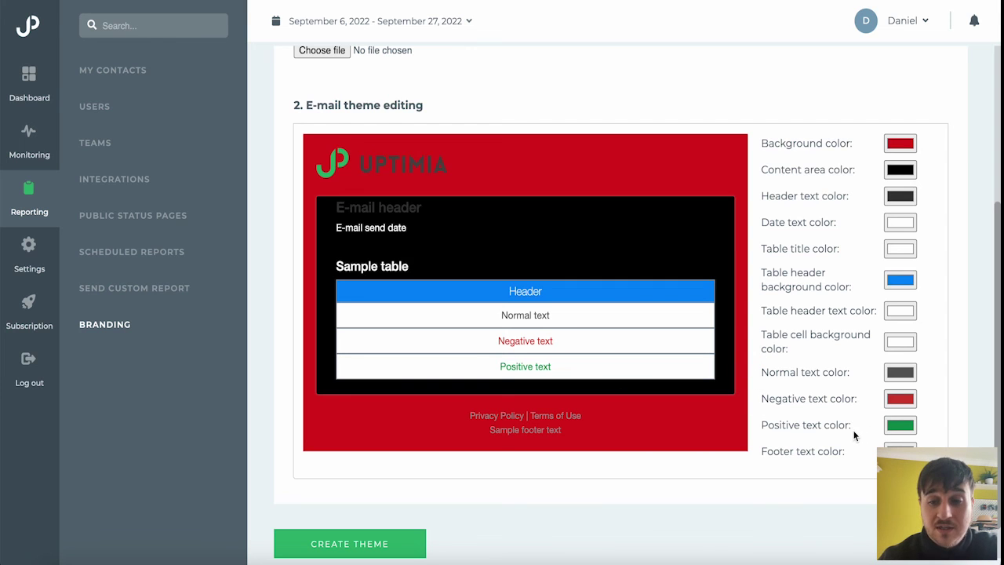
{"action": "scroll", "coordinate": [846, 455], "scroll_direction": "down", "scroll_amount": 3}
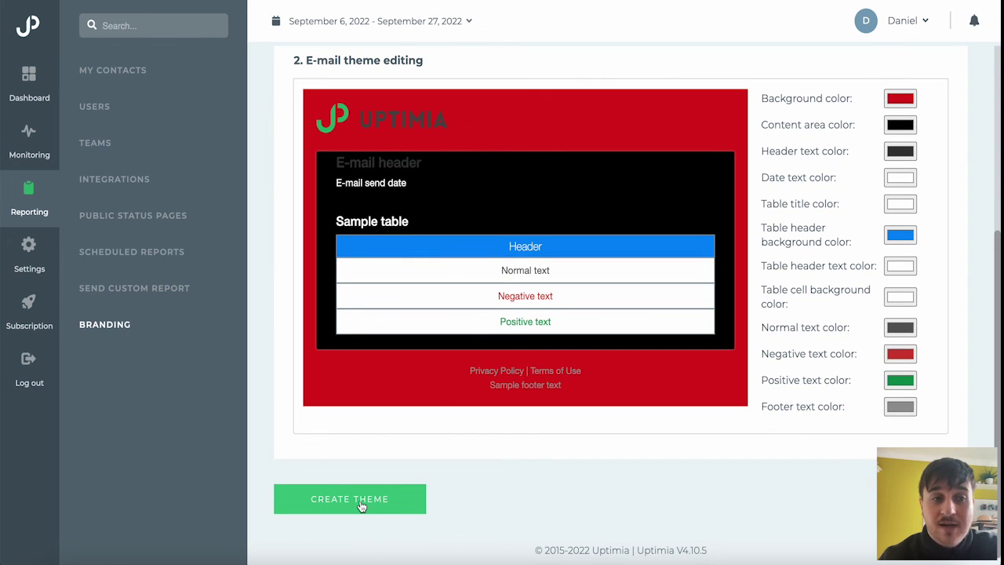
Return to Reporting's Edit my contacts page from the sidebar
{"action": "left_click", "coordinate": [29, 255]}
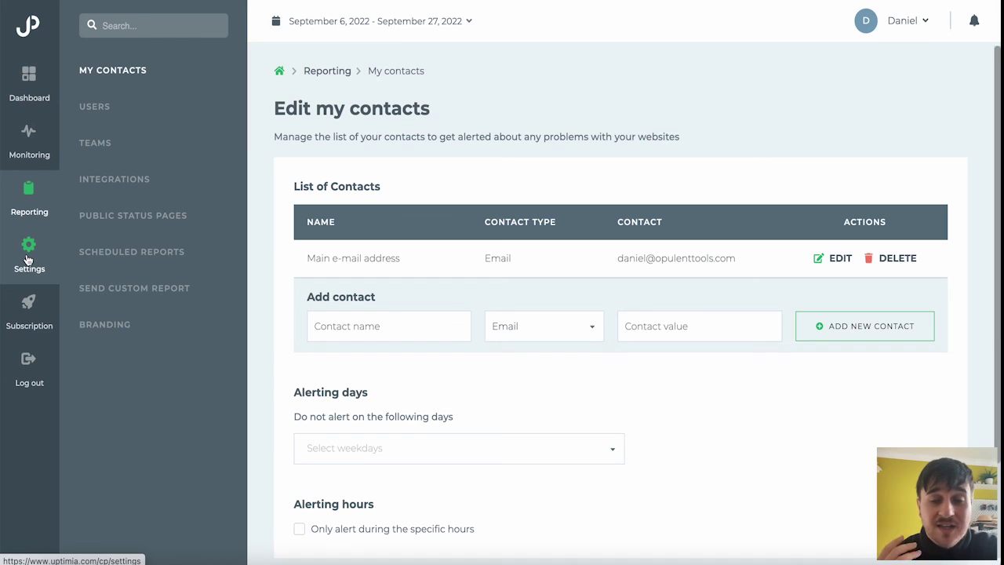